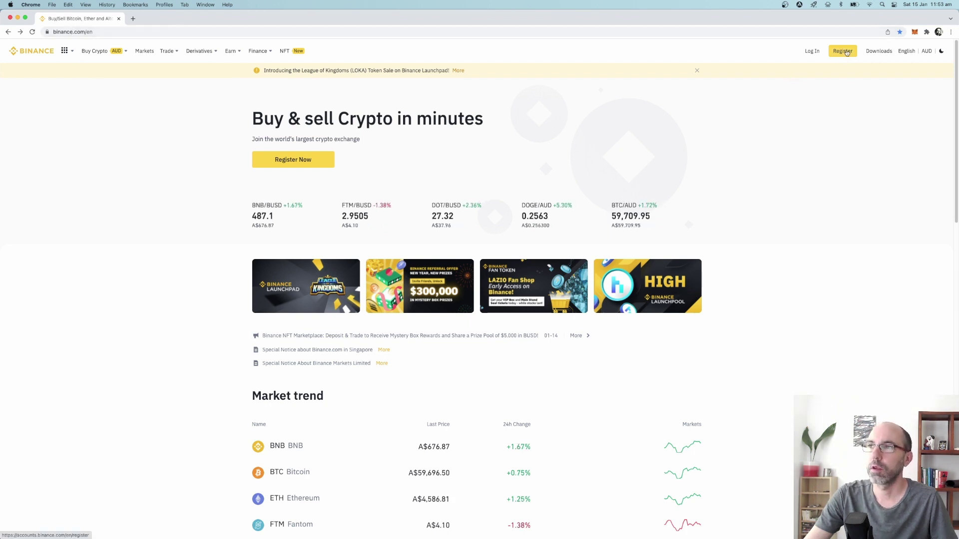
Open registration, confirm Australia as country of residence, and choose email sign-up
click(843, 51)
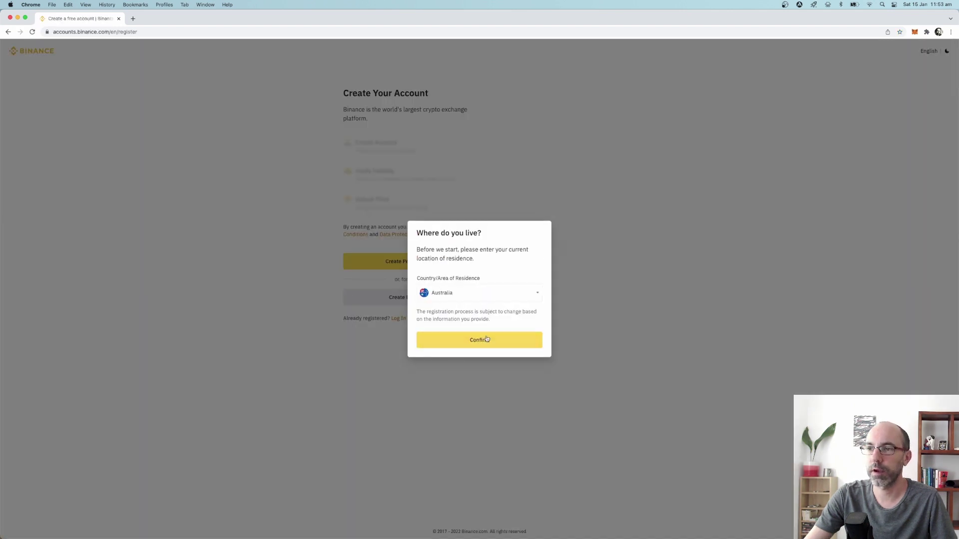
click(487, 339)
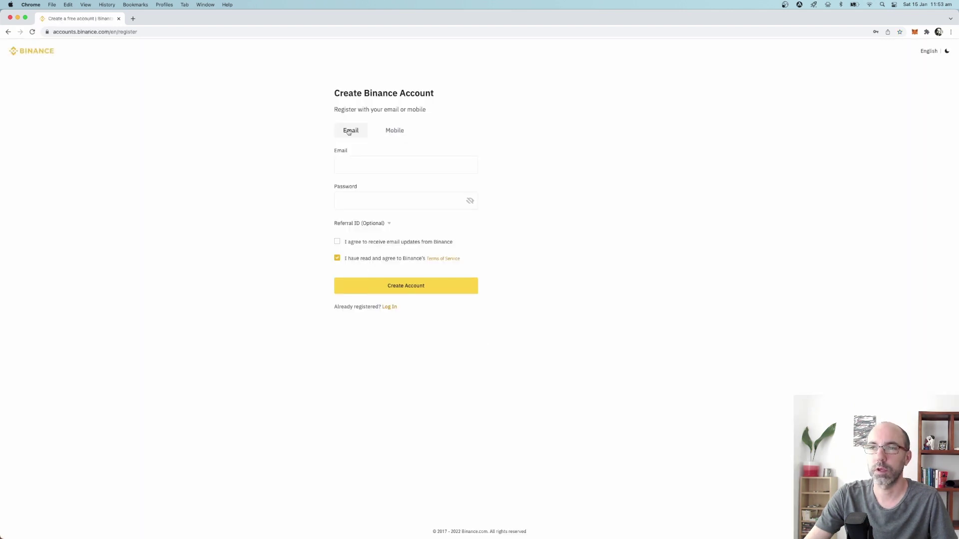
click(389, 131)
click(353, 130)
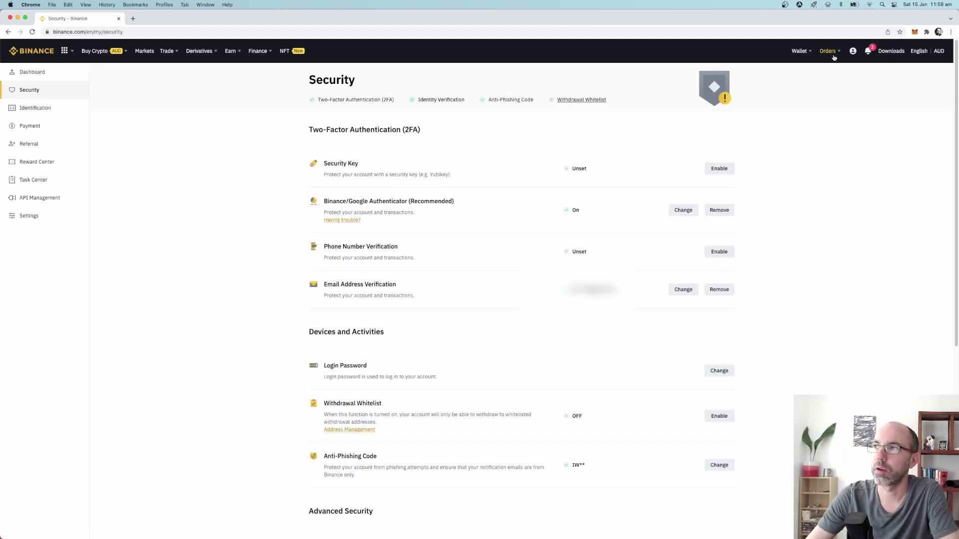
Bring up the Wallet dropdown in Binance's top navigation bar from the Security page
mouse_move(853, 52)
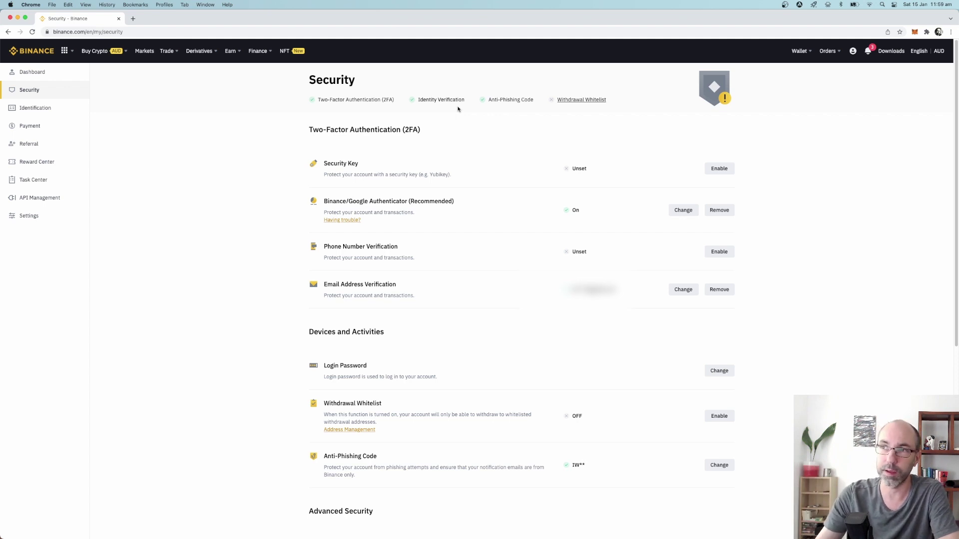
mouse_move(794, 54)
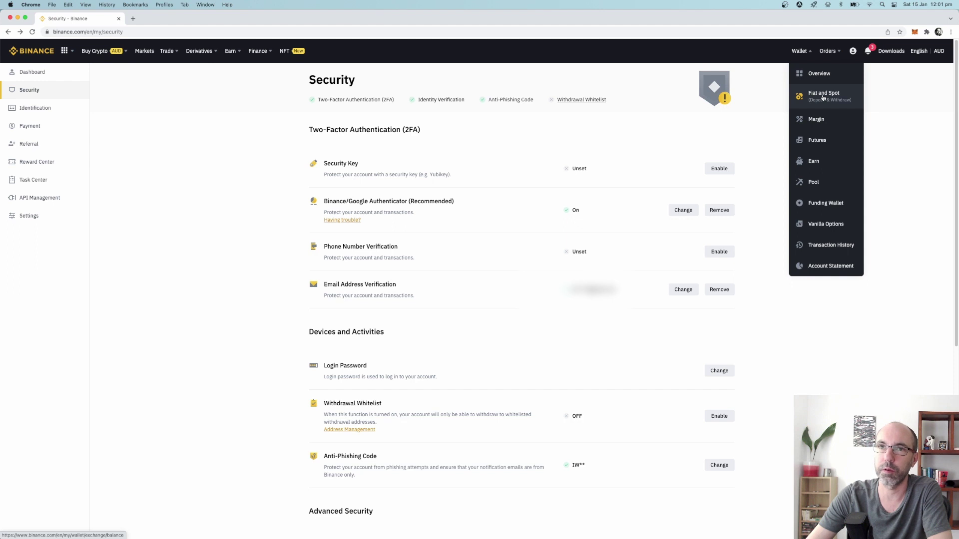
Open the Fiat and Spot wallet and review the 500 AUD balance and zero crypto holdings
click(823, 97)
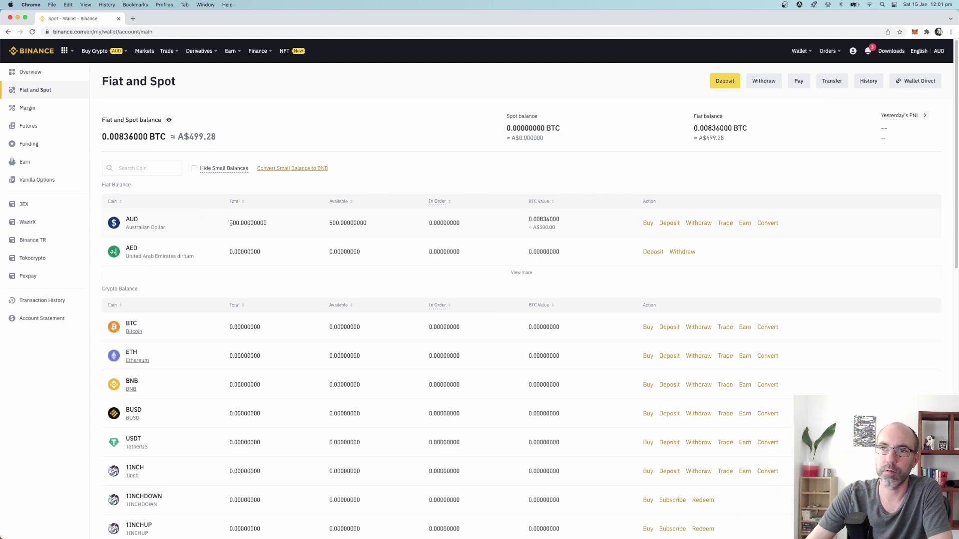
drag(230, 224, 267, 230)
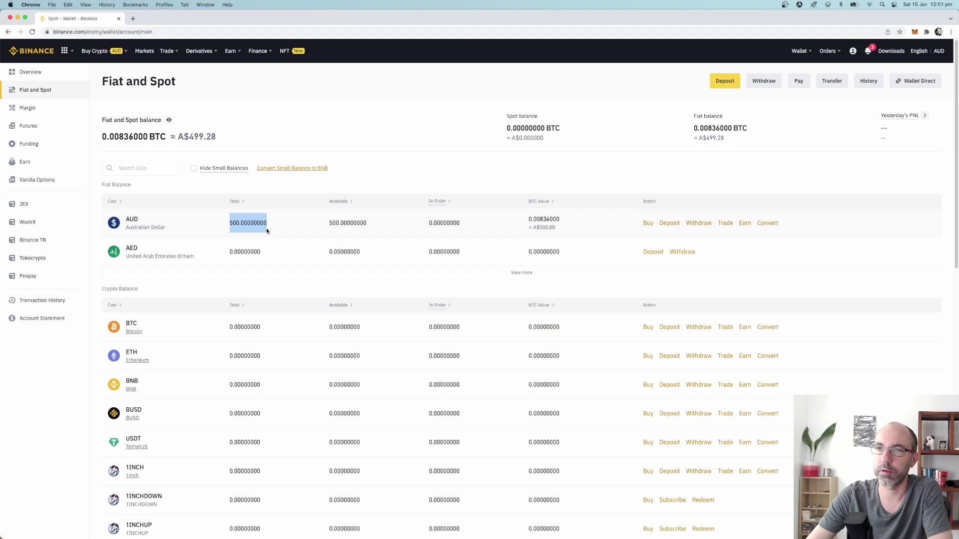
scroll(266, 230, down, 6)
drag(226, 113, 416, 481)
scroll(387, 334, up, 6)
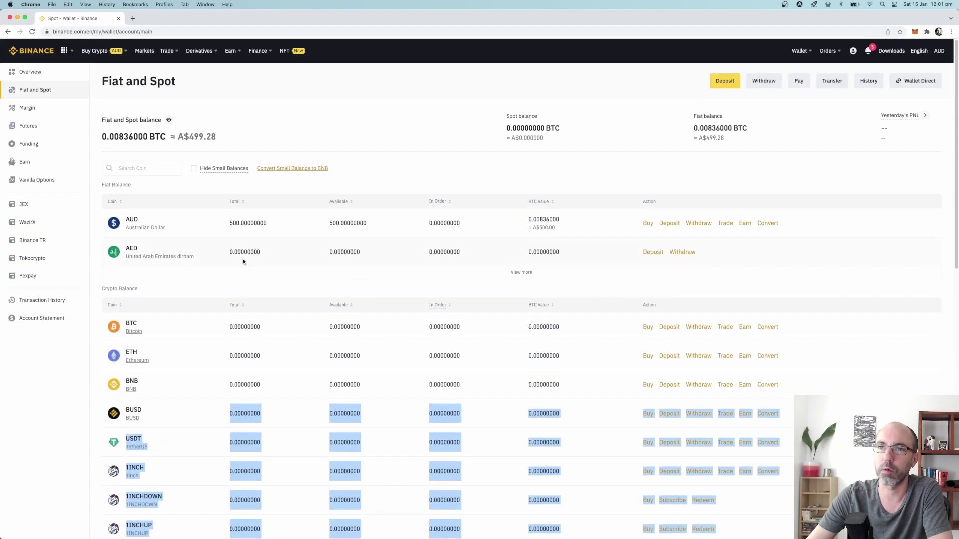
click(310, 182)
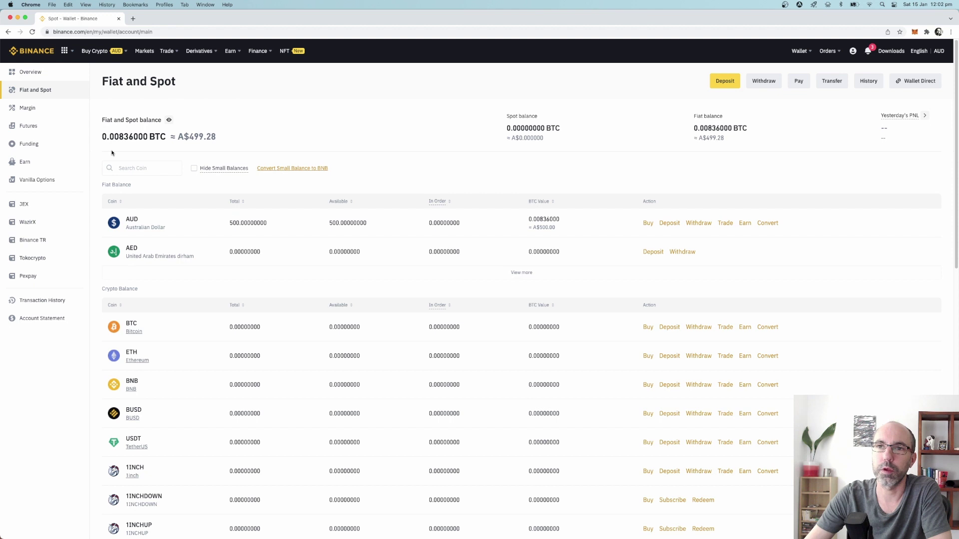
mouse_move(106, 52)
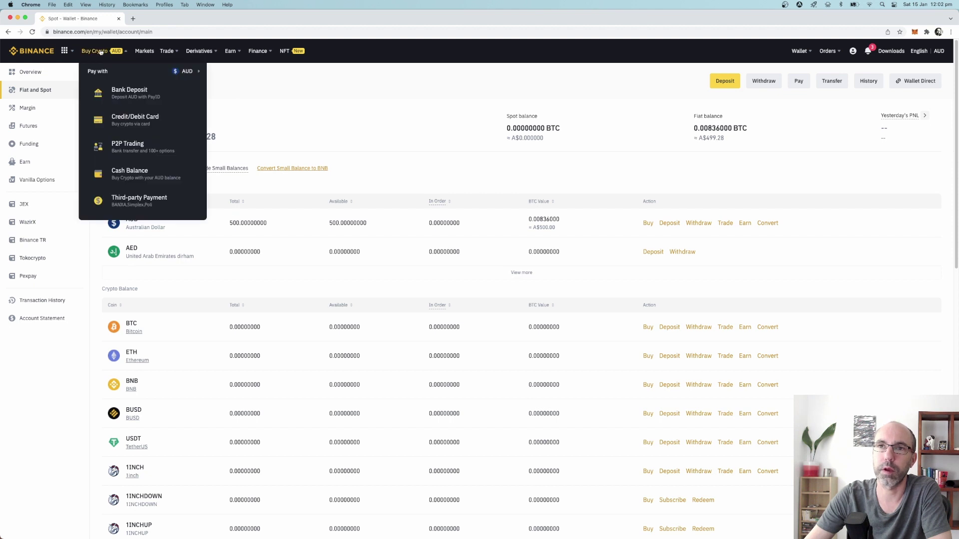
Start an AUD bank deposit via PayID/Osko and enter 50 as the amount
click(126, 96)
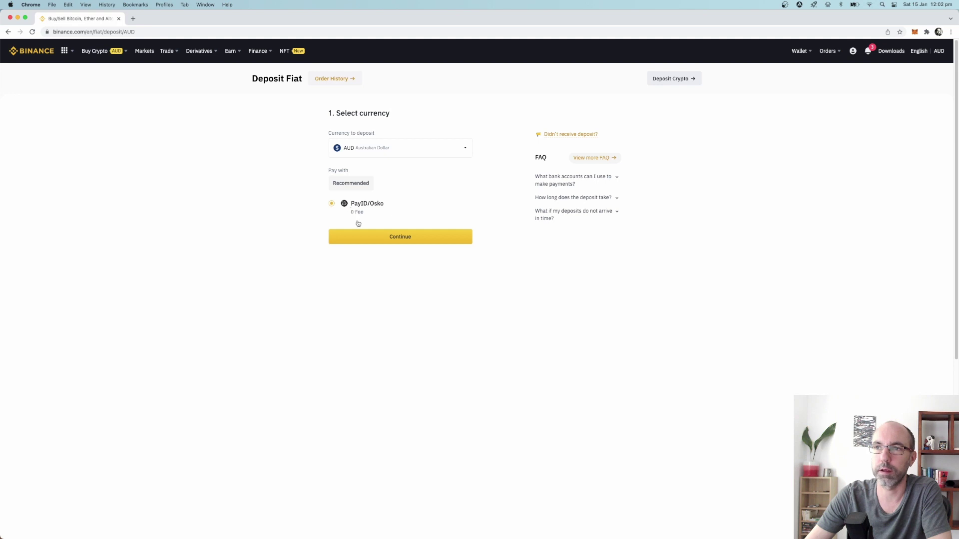
click(377, 240)
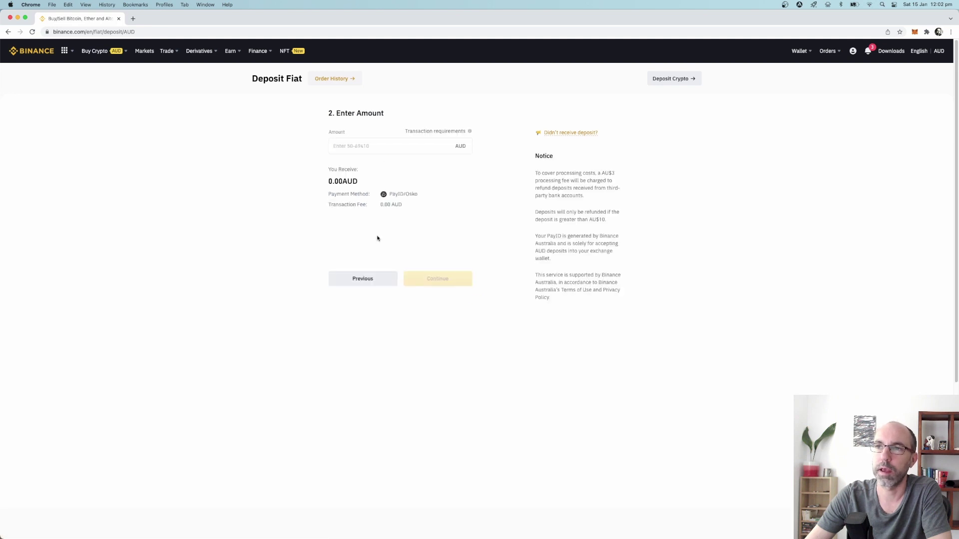
click(368, 145)
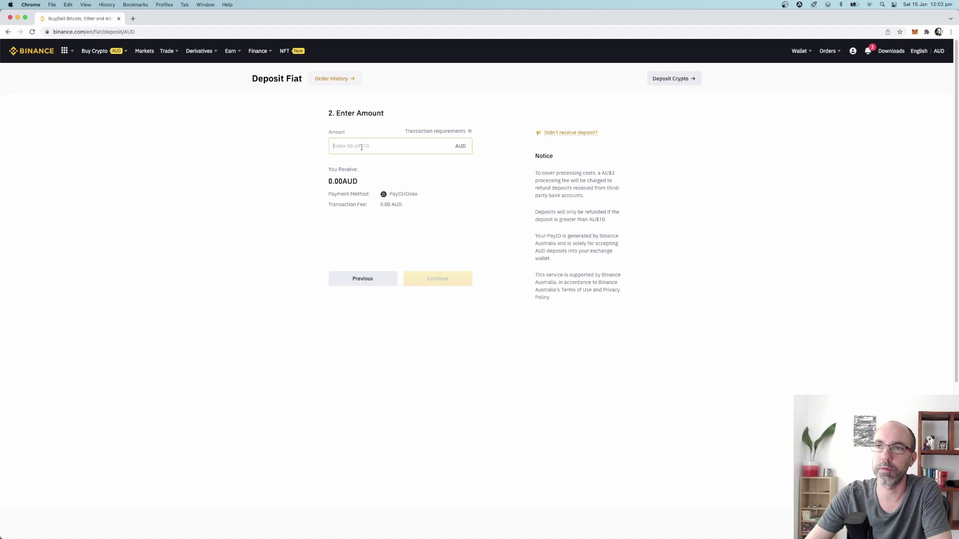
text(50)
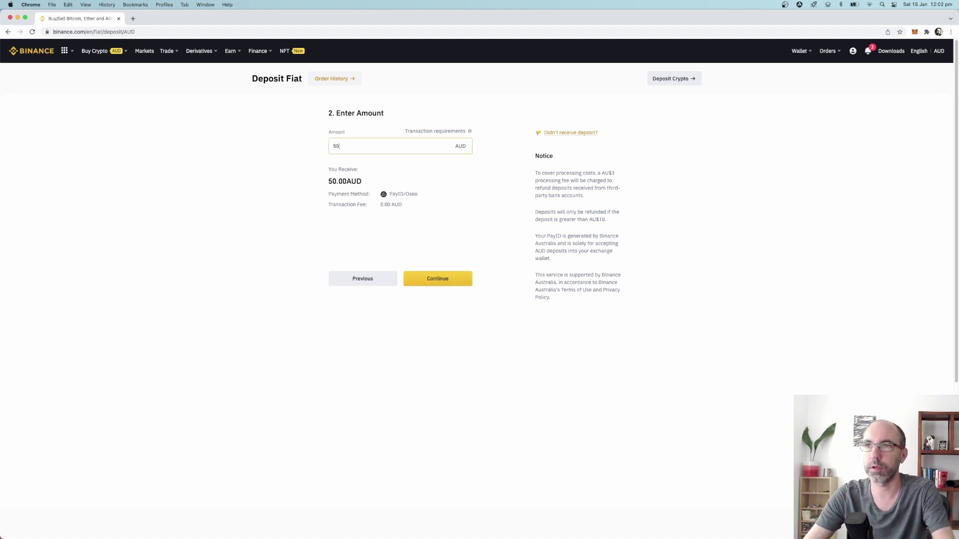
Submit the 50 AUD deposit and dismiss the Important Notes popup
click(434, 282)
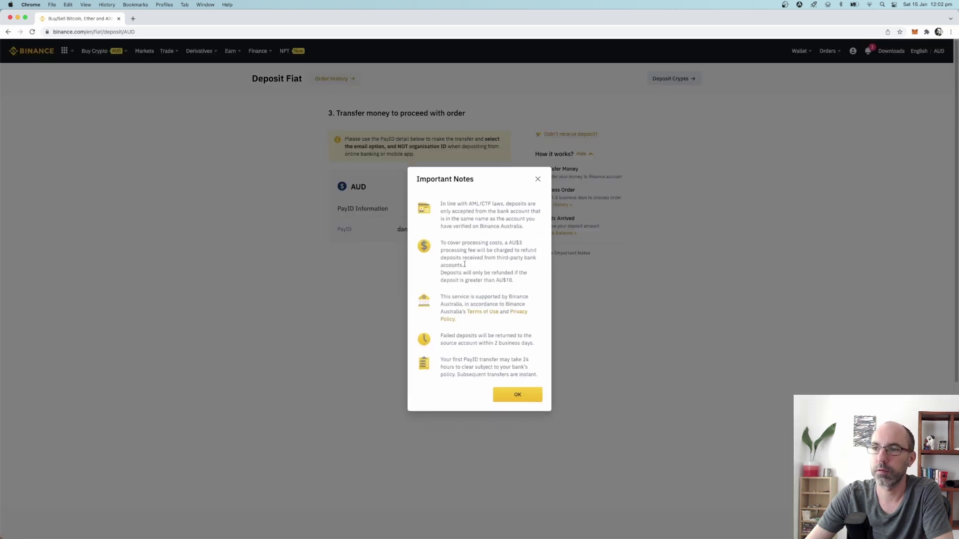
click(526, 396)
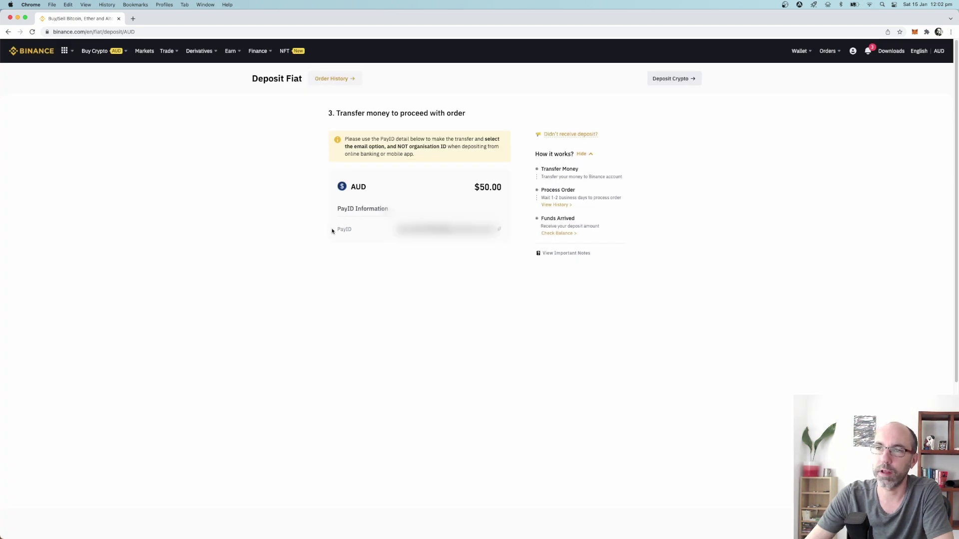
drag(337, 229, 352, 230)
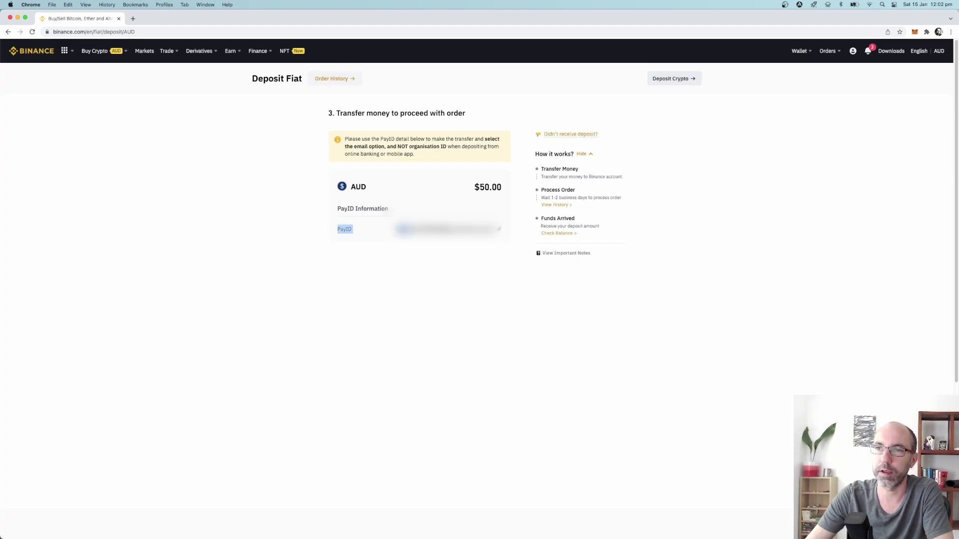
click(409, 229)
Review the PayID transfer instructions and copy the PayID for the bank transfer
drag(344, 141, 474, 138)
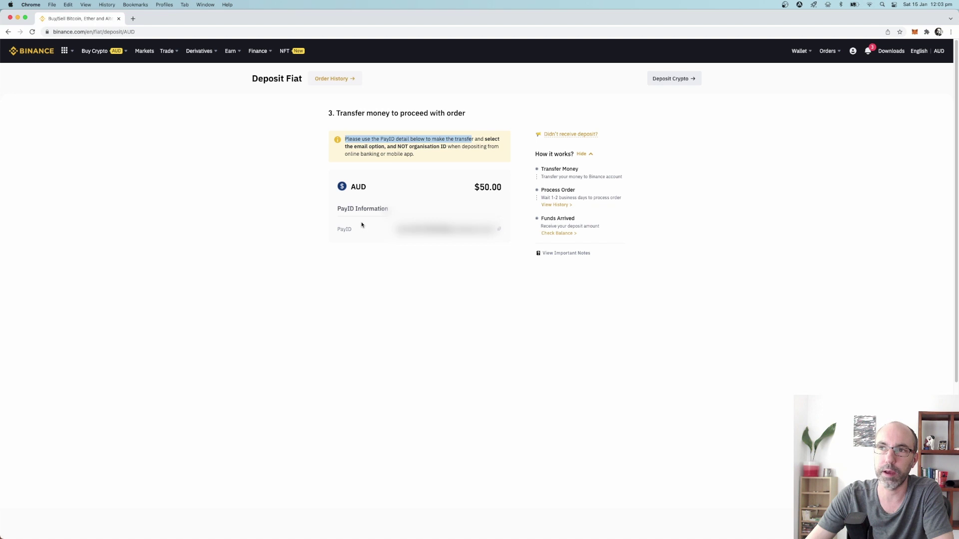
drag(354, 147, 385, 147)
drag(397, 229, 490, 229)
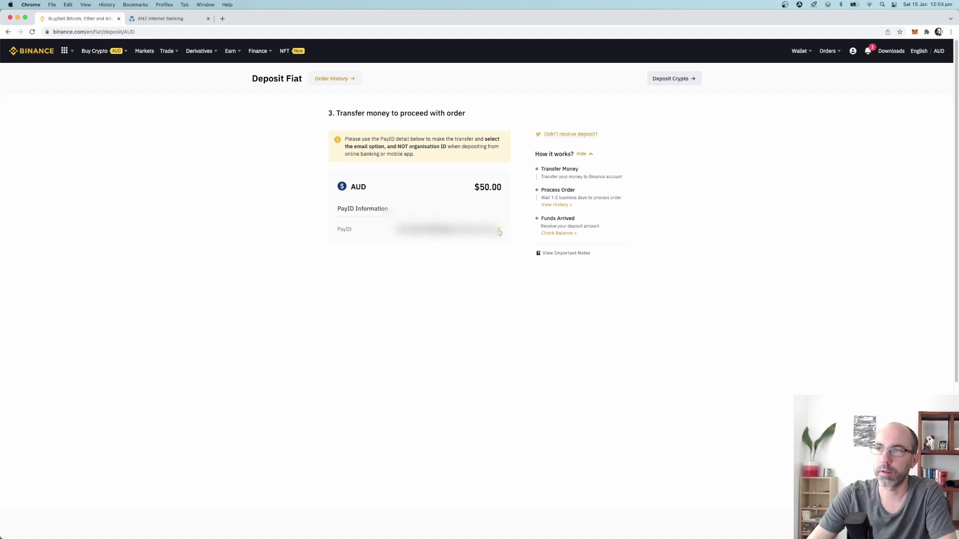
click(499, 232)
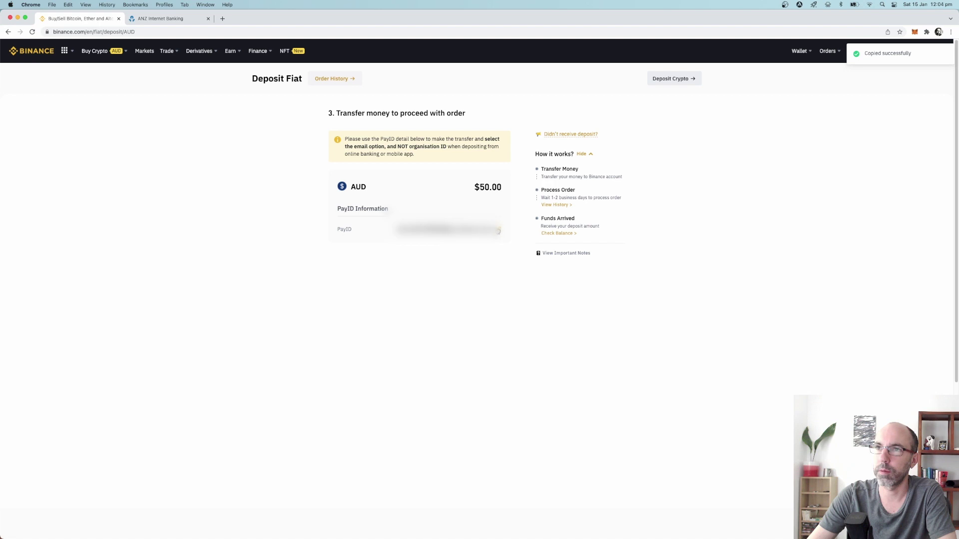
In ANZ, pay $50.00 via Pay Anyone to a new email PayID payee with reference Eth
click(168, 19)
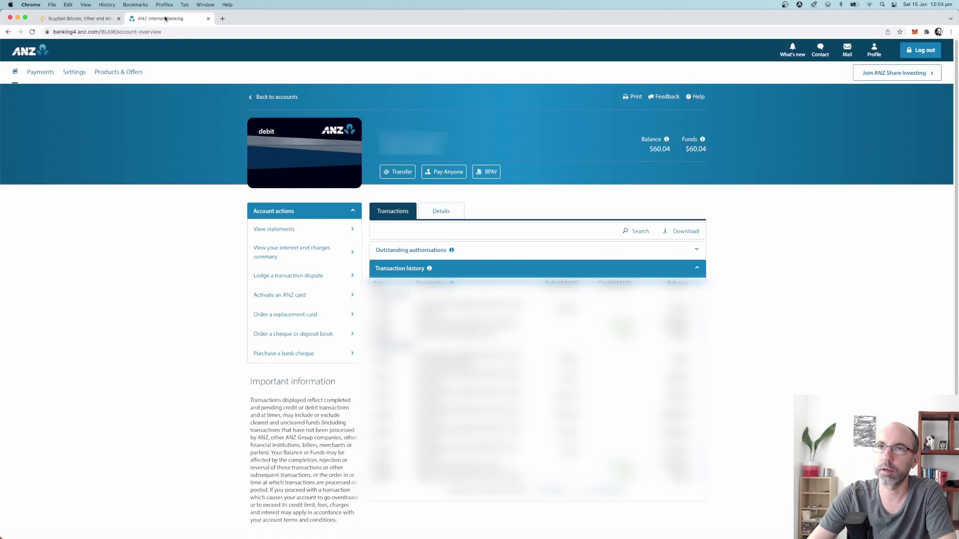
click(445, 173)
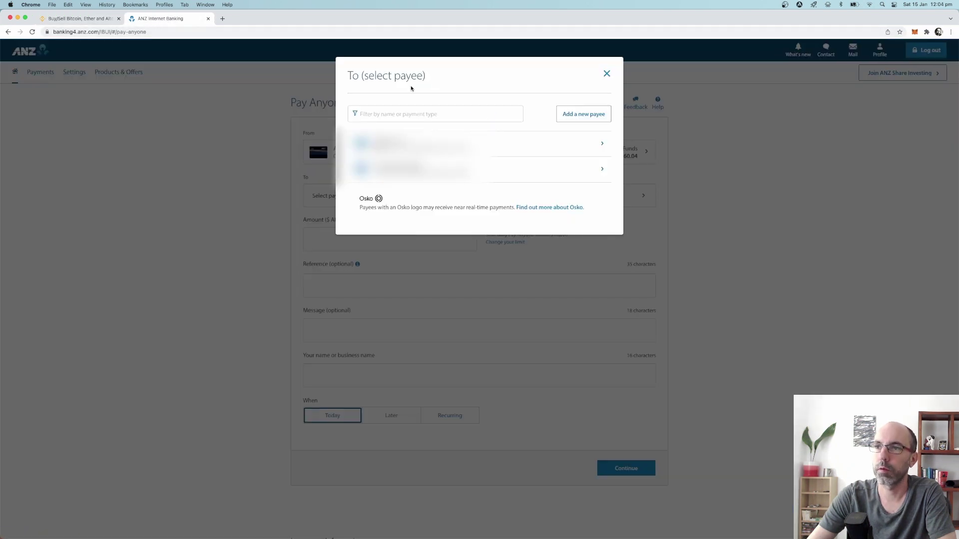
click(584, 116)
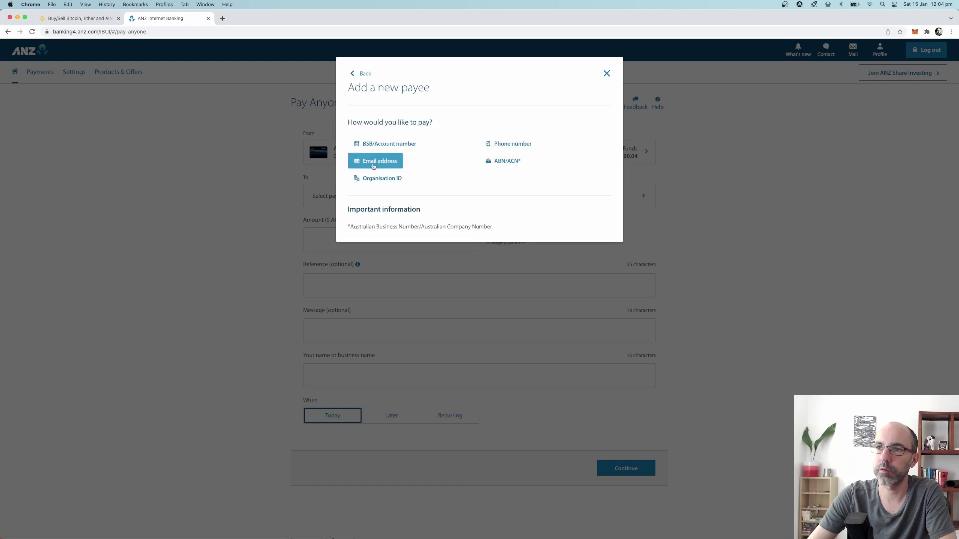
click(373, 166)
click(368, 135)
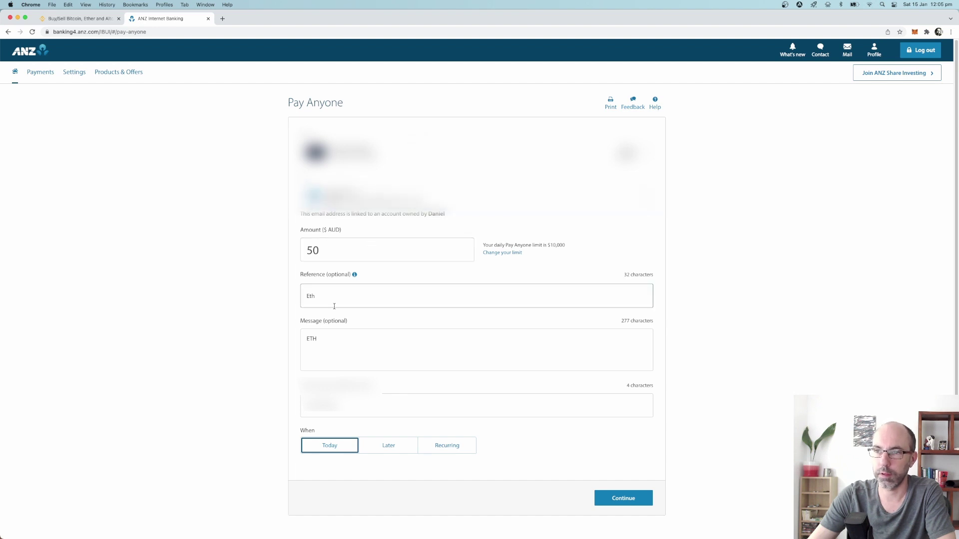
click(636, 502)
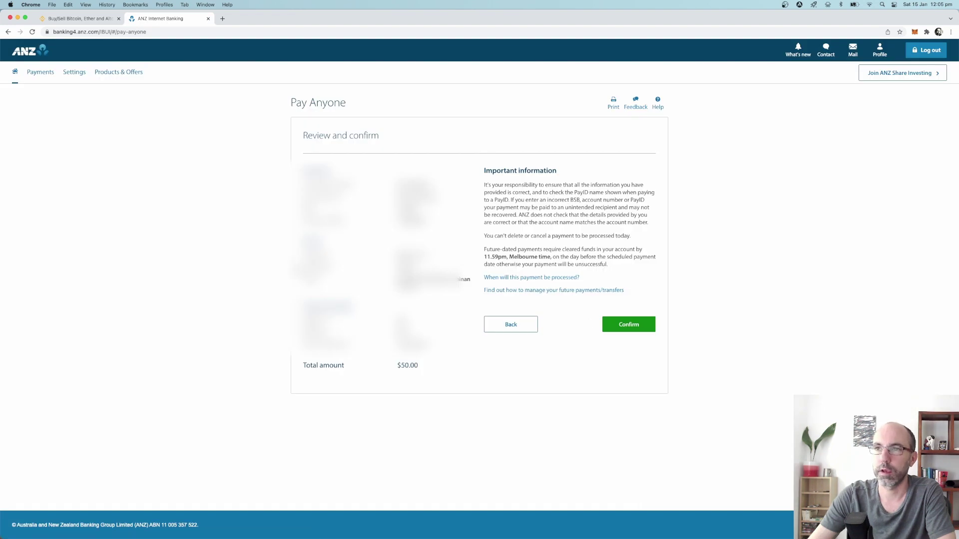
click(625, 331)
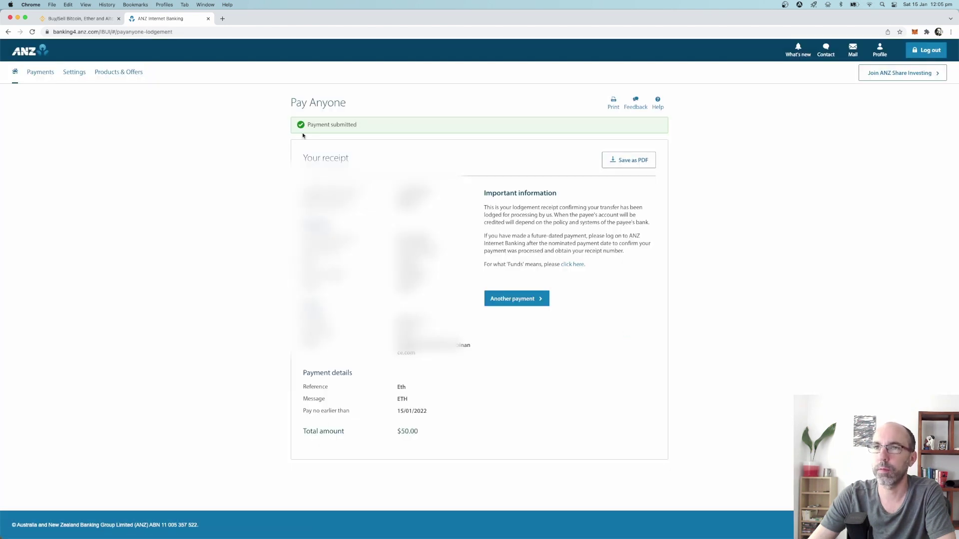
Return to Binance and check the Fiat and Spot wallet now showing 550 AUD
click(91, 20)
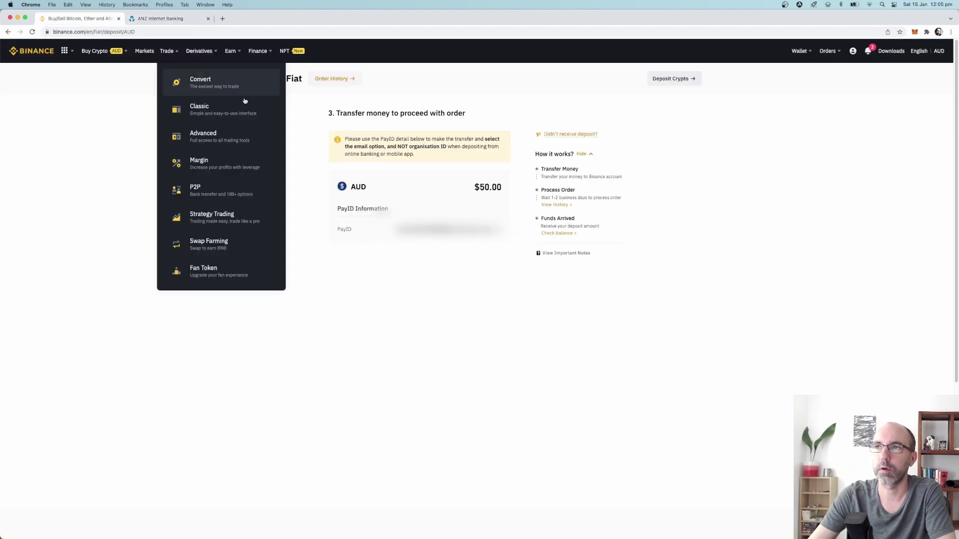
mouse_move(798, 51)
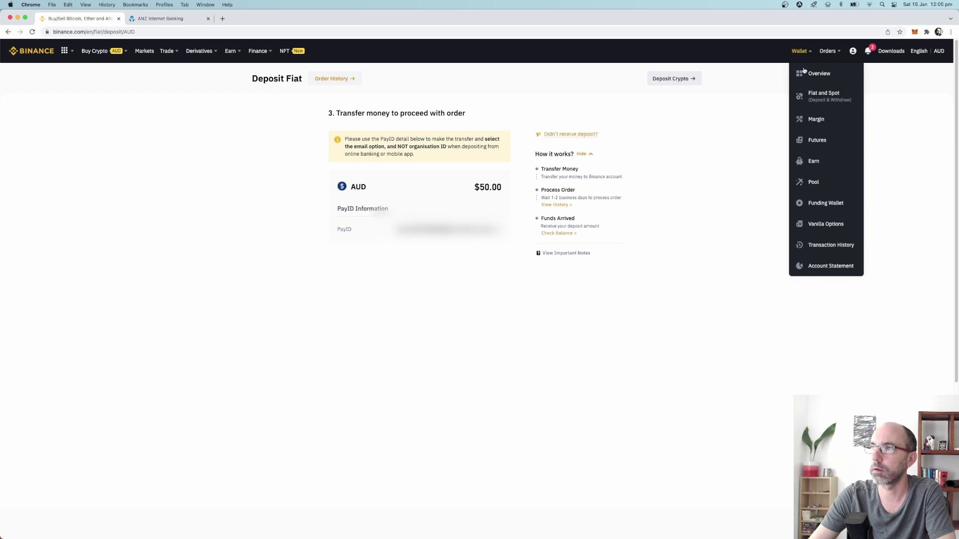
click(810, 96)
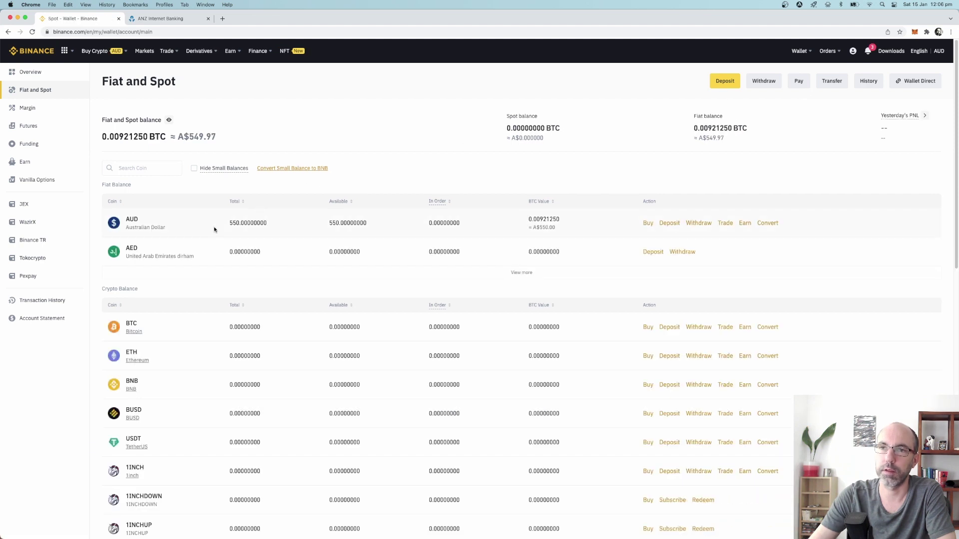
drag(231, 223, 250, 229)
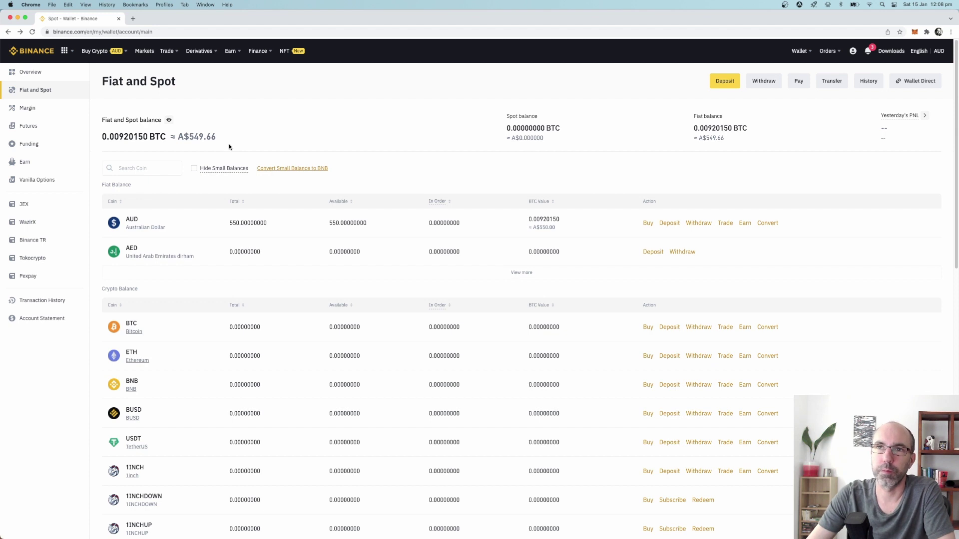
mouse_move(94, 52)
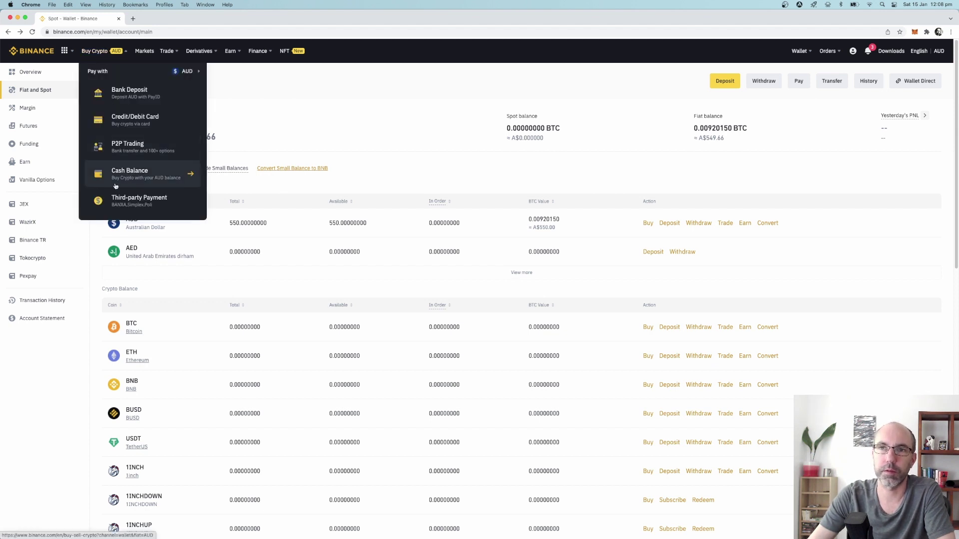
Start a Cash Balance purchase, select ETH as the coin, and enter 550 AUD
click(139, 175)
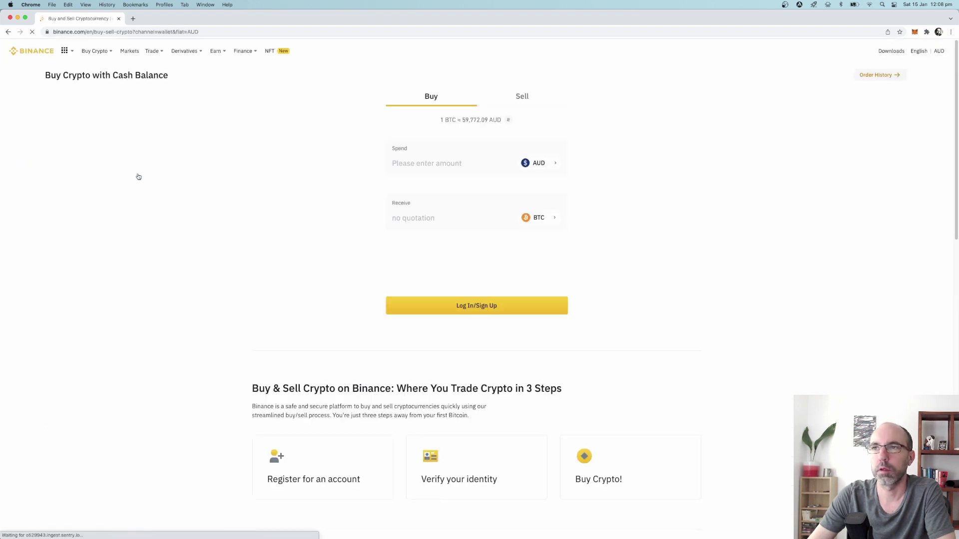
click(542, 217)
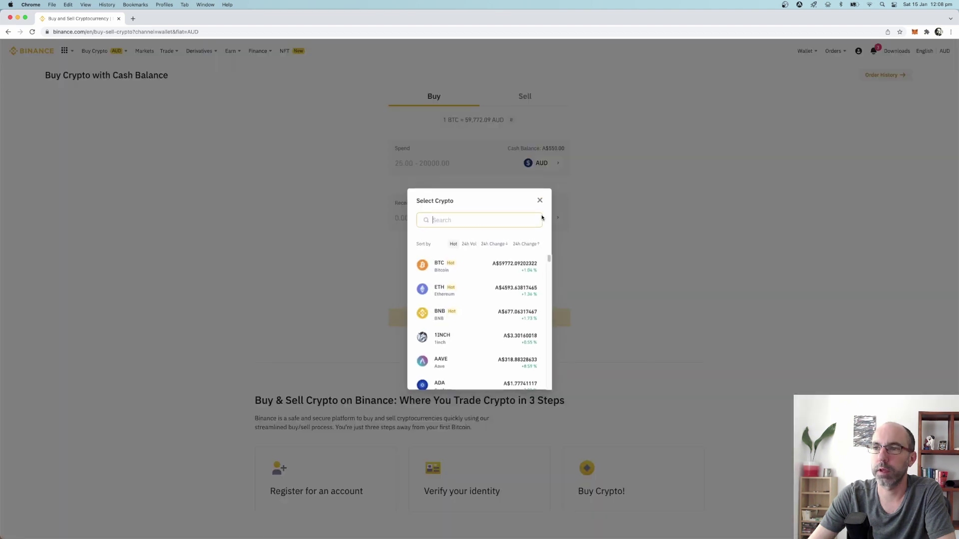
click(441, 294)
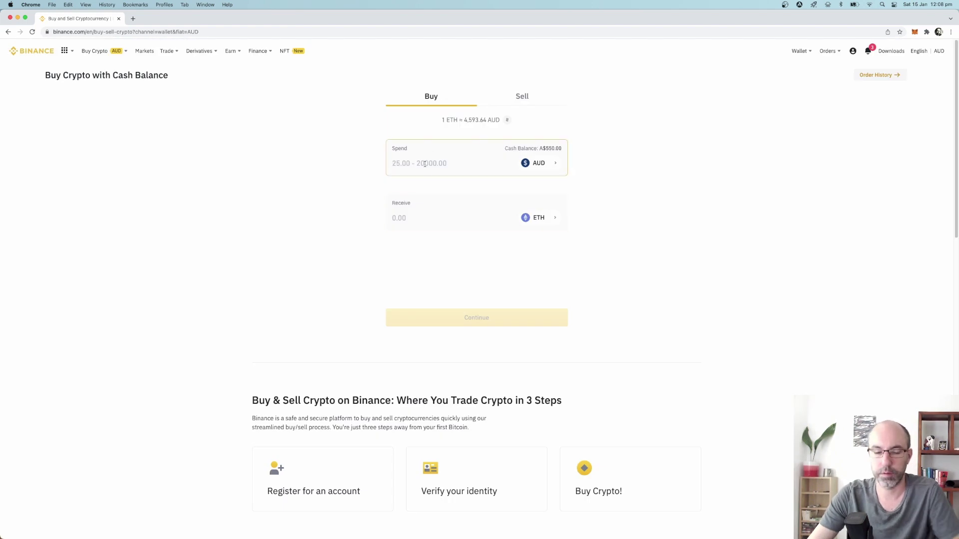
text(550)
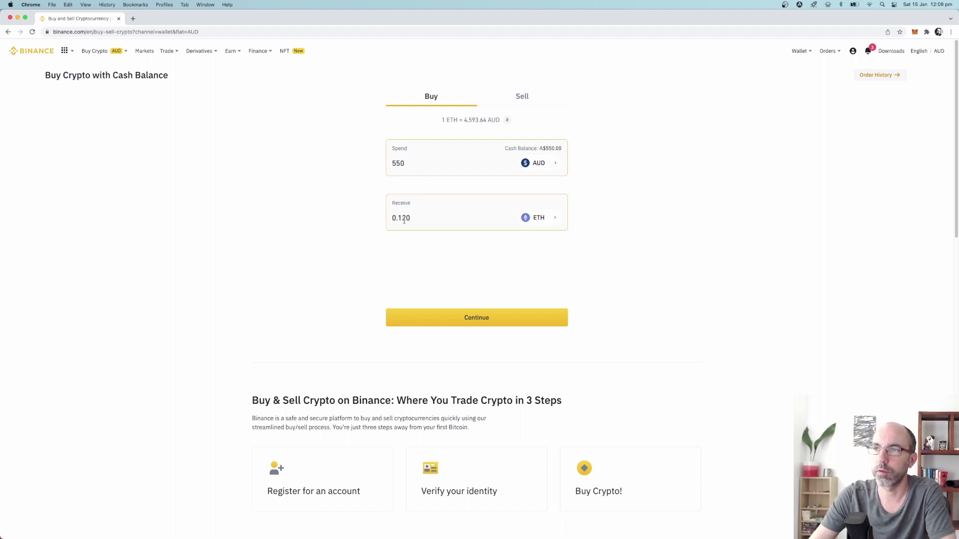
Confirm the order with its 0.00 AUD fee, buying 0.11942116 ETH, and go to the wallet
click(523, 325)
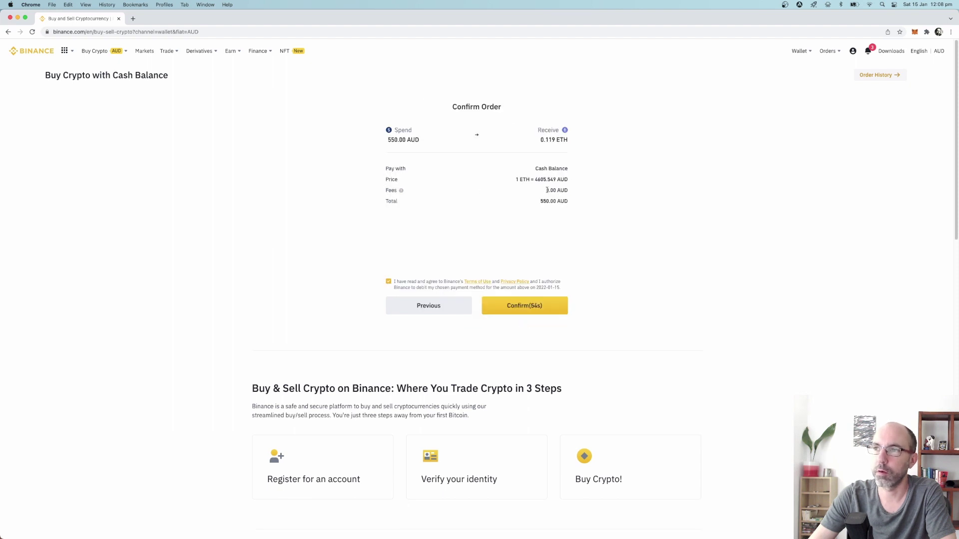
drag(547, 190, 565, 190)
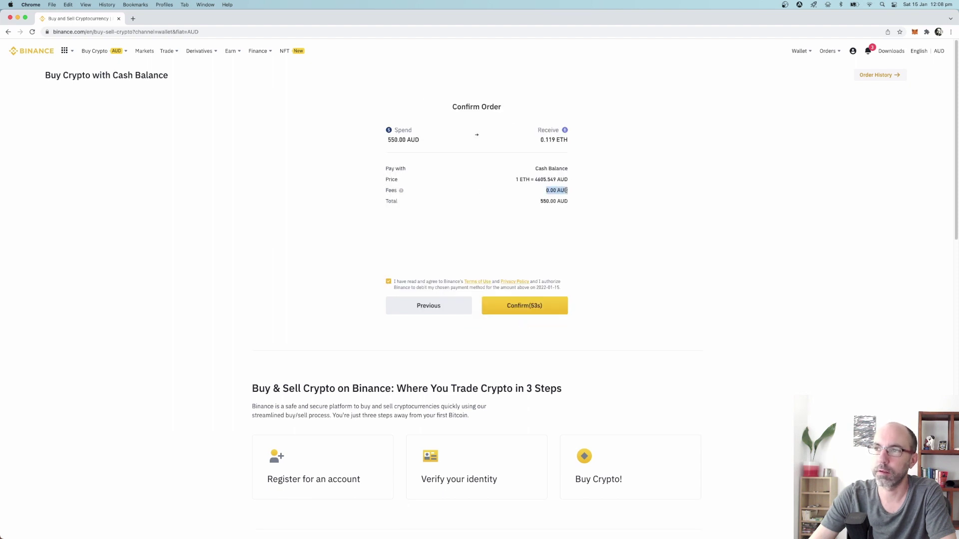
click(624, 196)
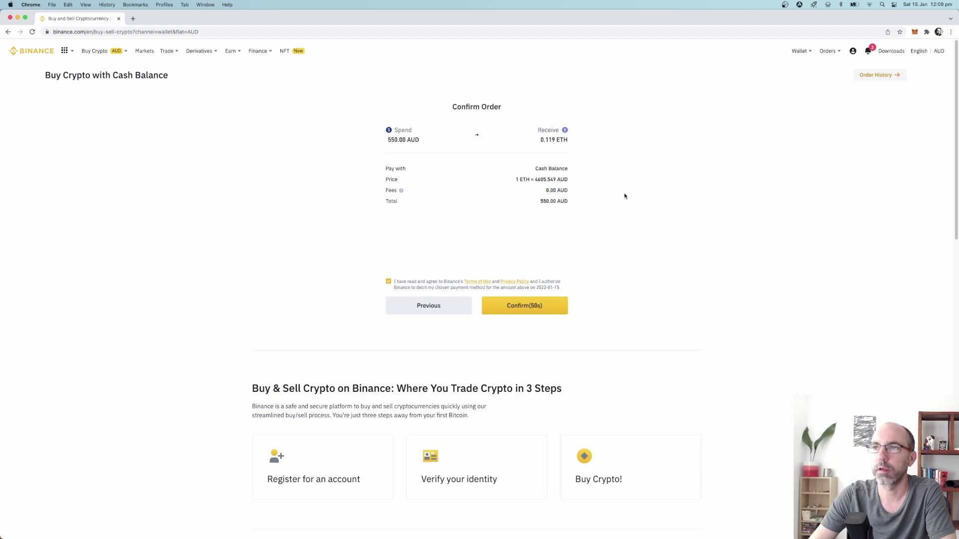
click(549, 312)
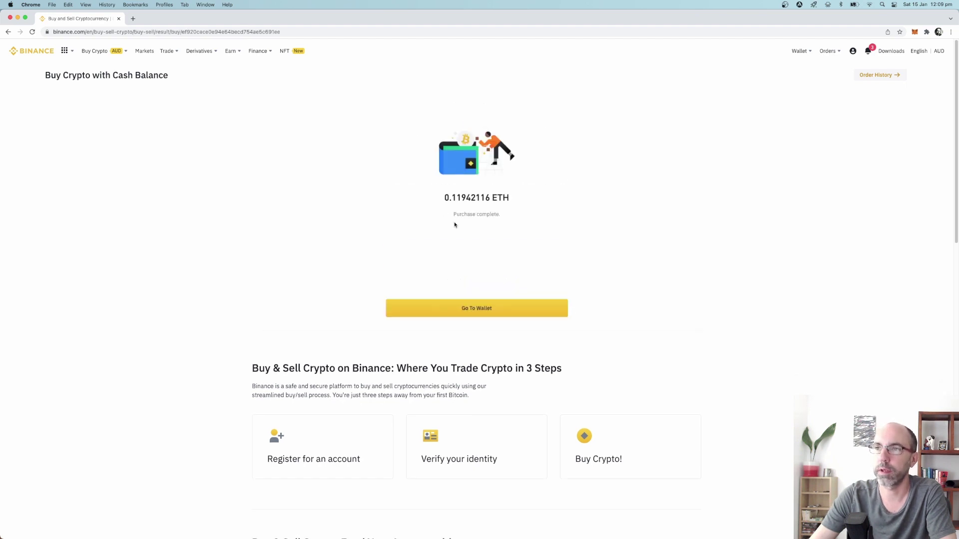
click(464, 307)
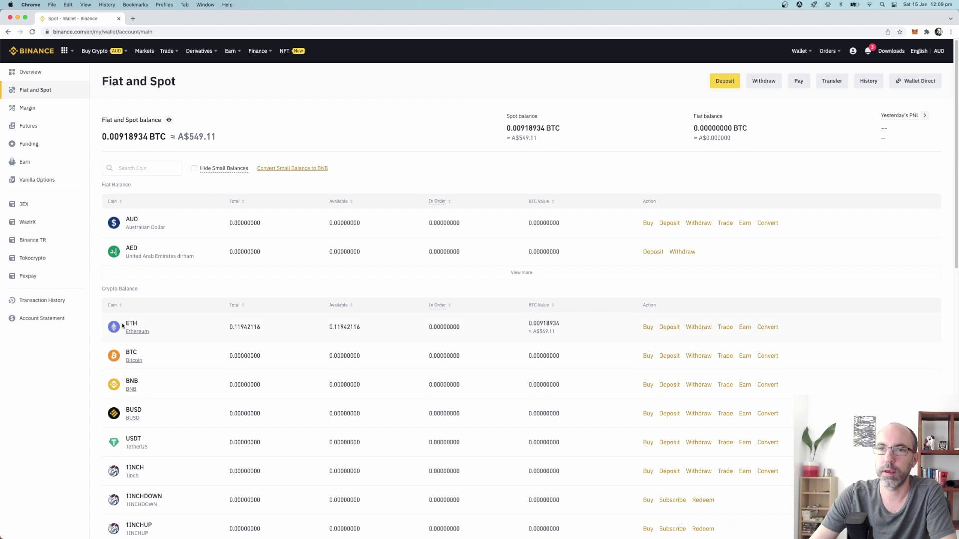
Check the wallet's 0.00000000 AUD and 0.11942116 ETH totals
drag(229, 222, 260, 223)
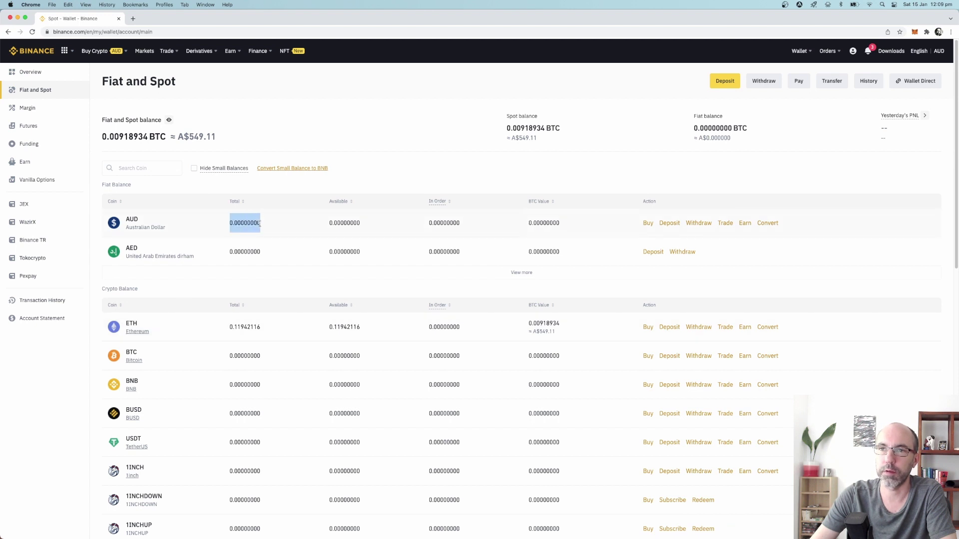
drag(227, 325, 259, 328)
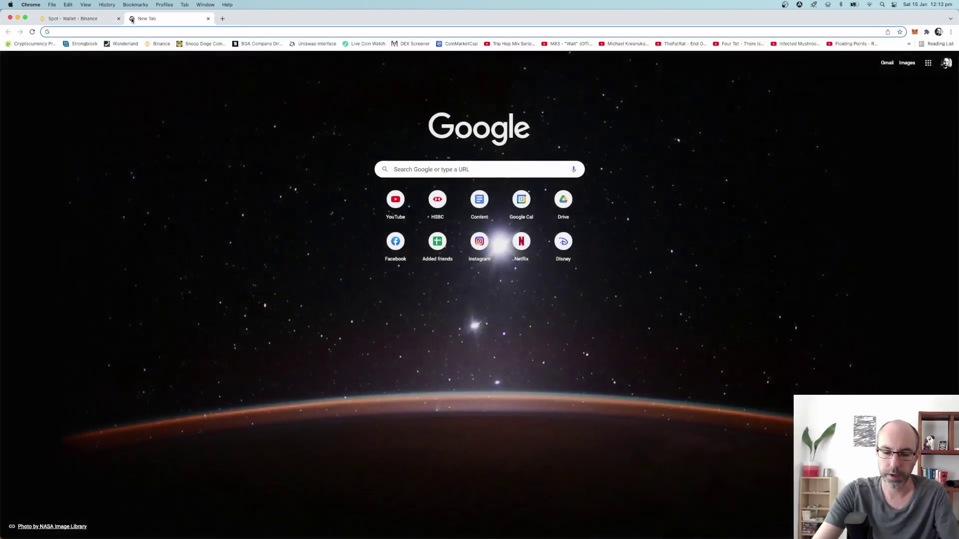
Load metamask.io and follow its download link to MetaMask's Chrome Web Store listing
text(me)
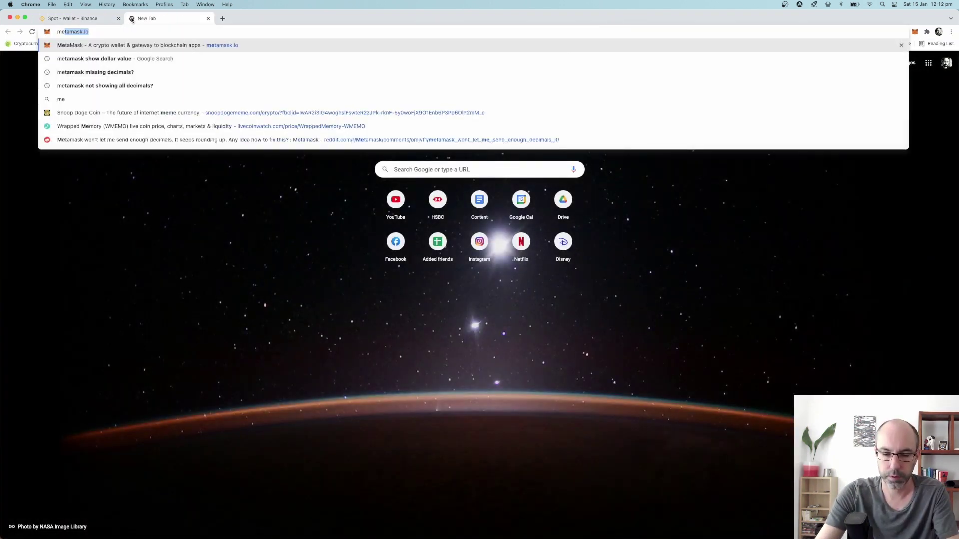
text(tamask.io)
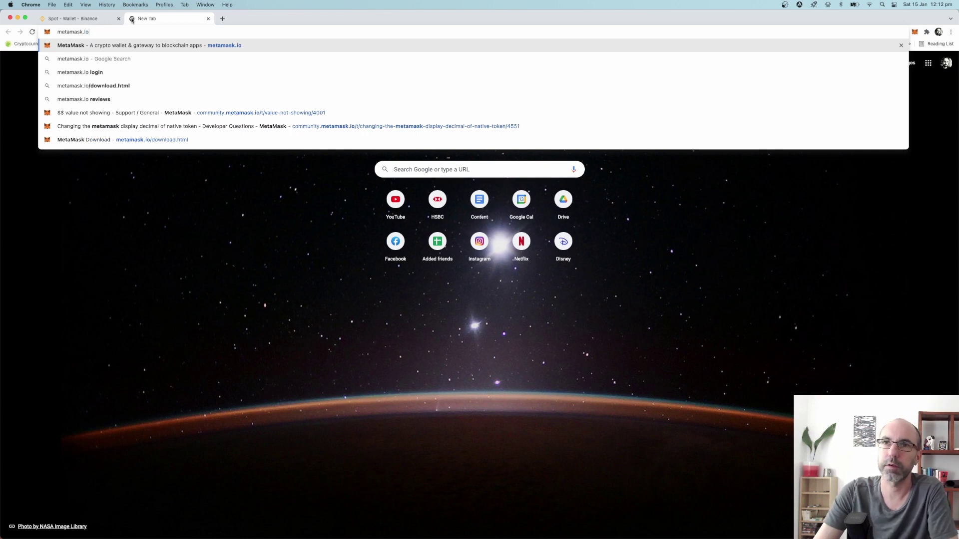
key(Return)
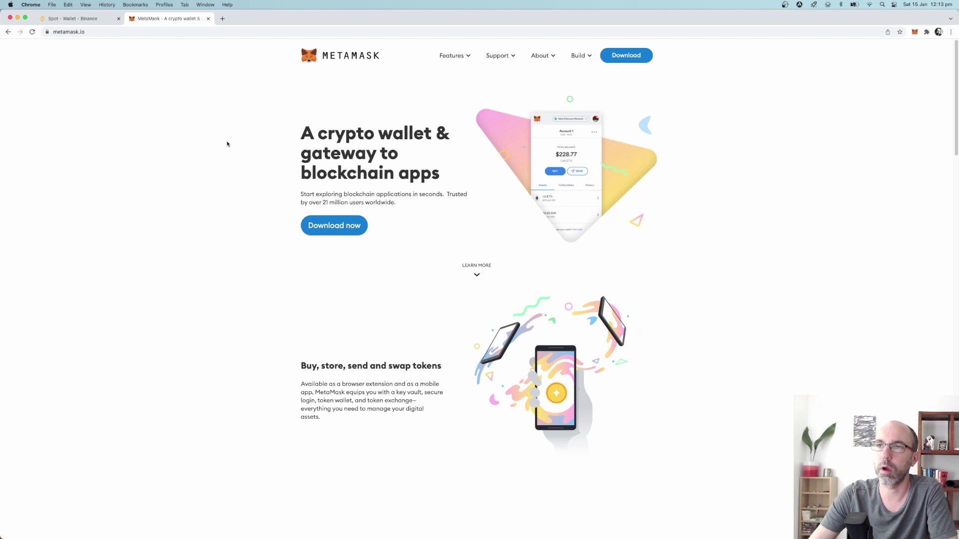
click(344, 226)
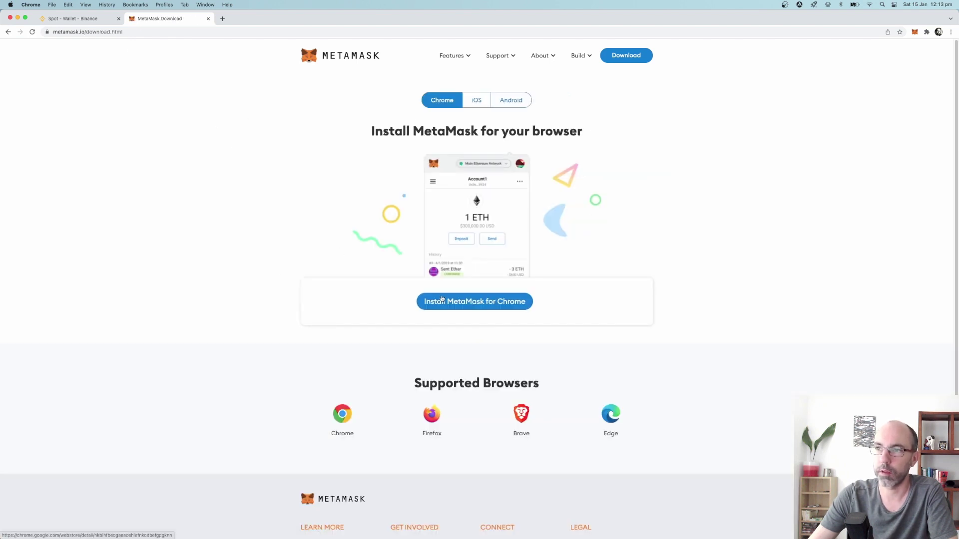
click(452, 308)
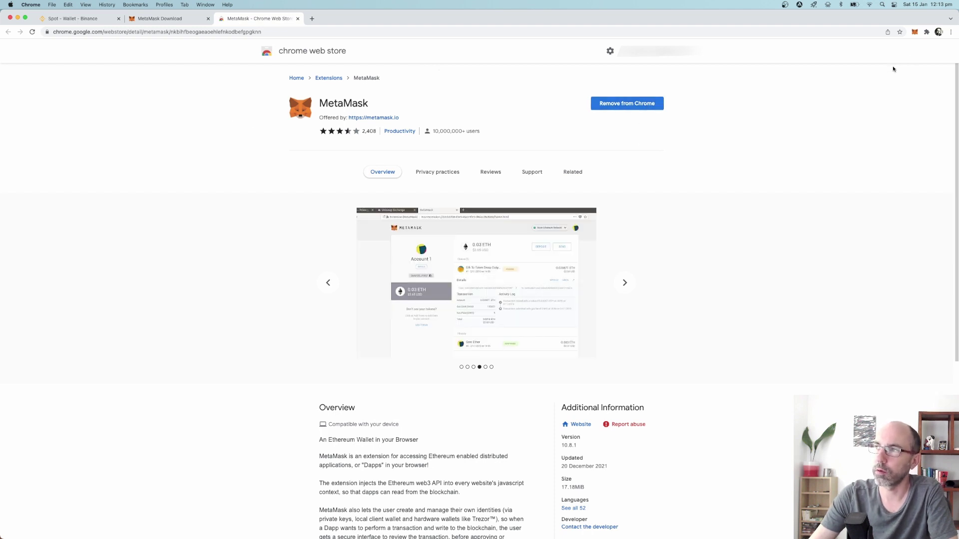
Keep MetaMask pinned to the Chrome toolbar using the Extensions menu
click(926, 32)
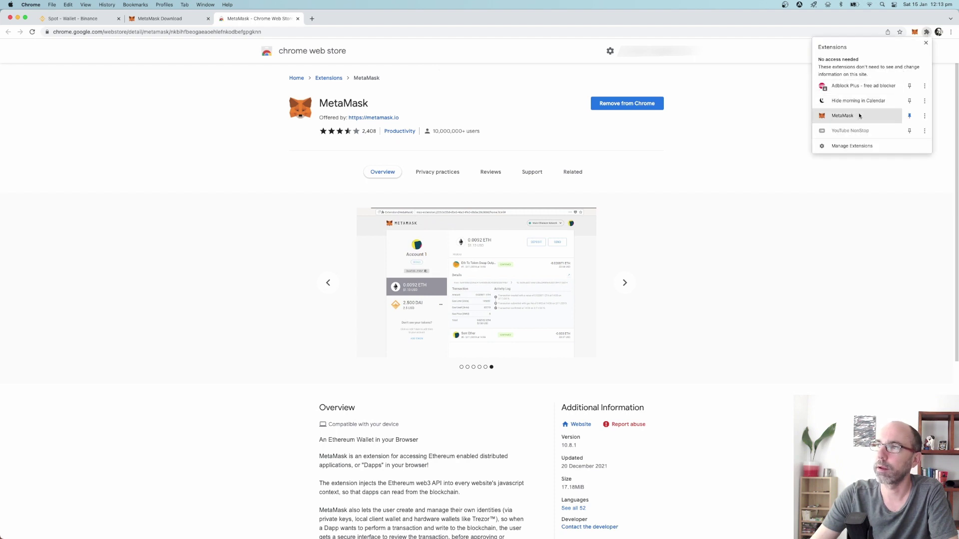
click(909, 116)
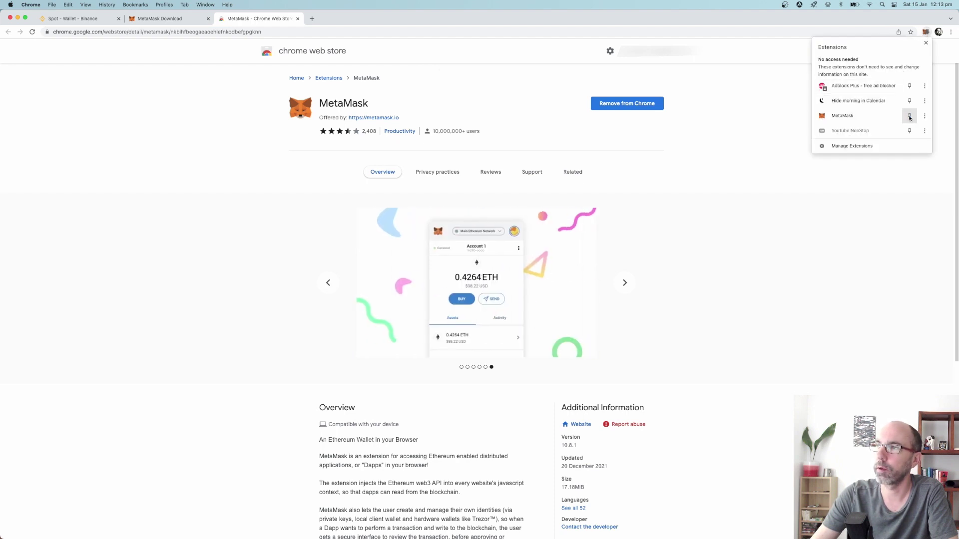
click(910, 116)
click(913, 34)
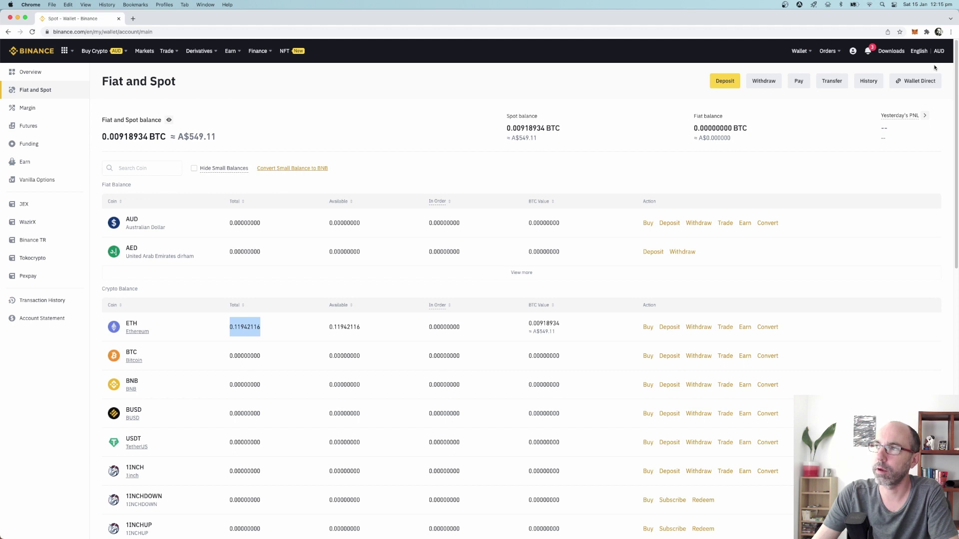
In the MetaMask popup, make the Ledger 1 account (0 ETH) active
click(915, 32)
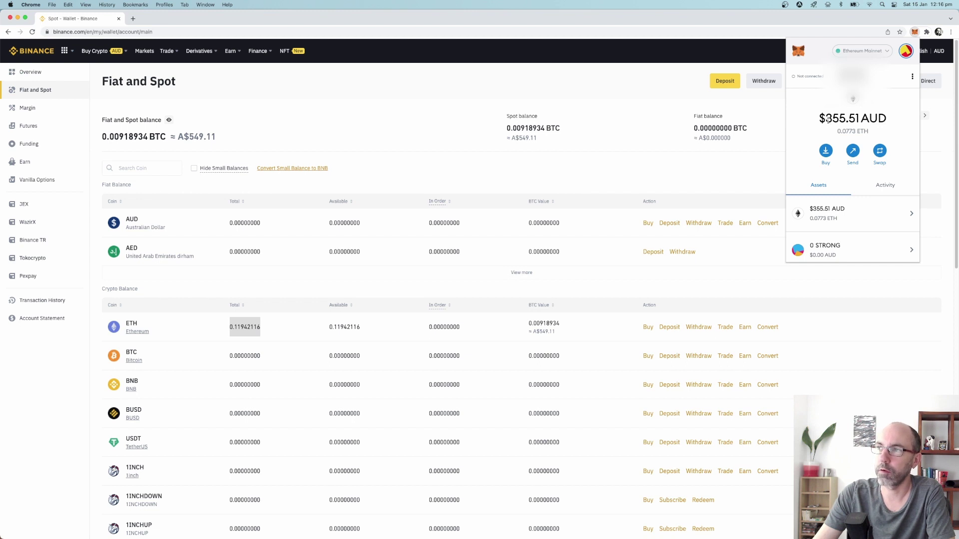
drag(852, 119, 860, 129)
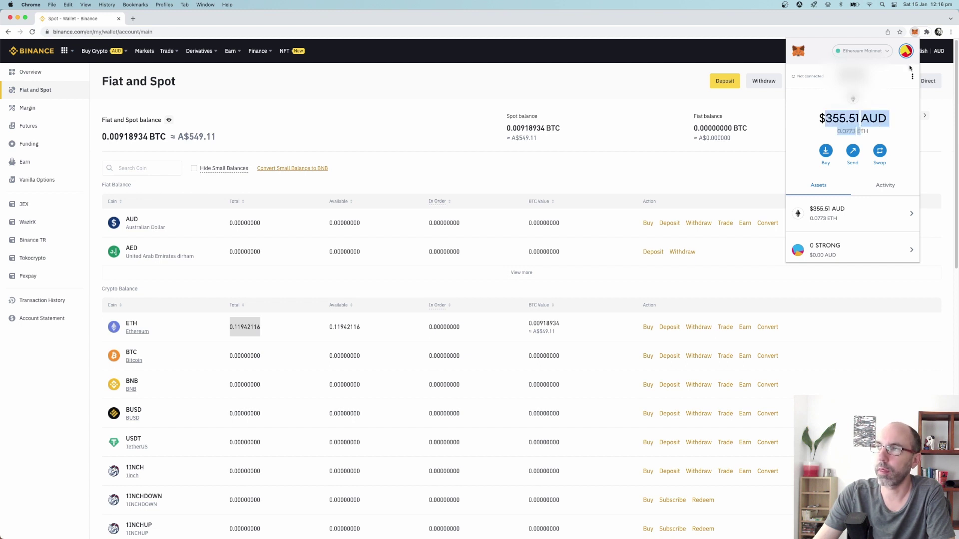
click(906, 50)
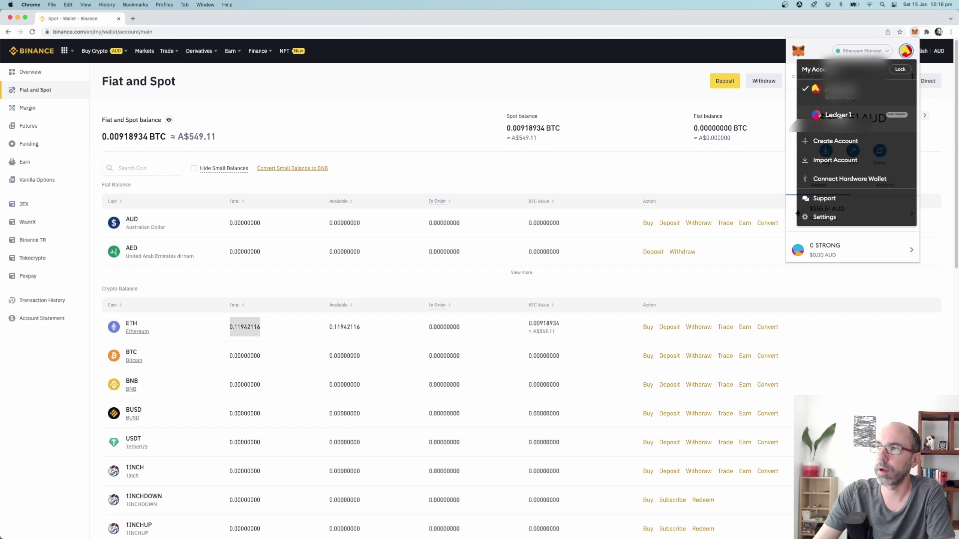
click(840, 116)
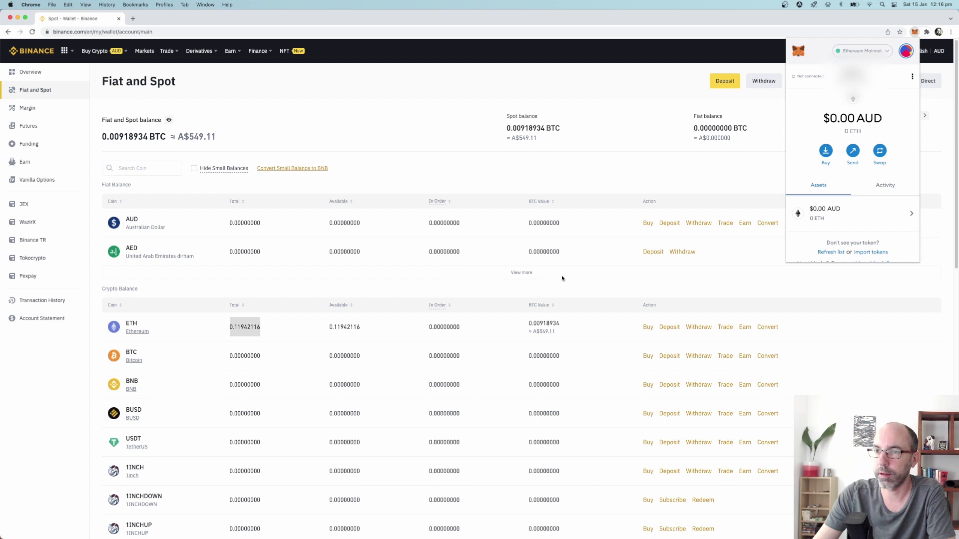
key(Escape)
Start the ETH withdrawal and paste the copied Ledger 1 address as the destination
click(698, 328)
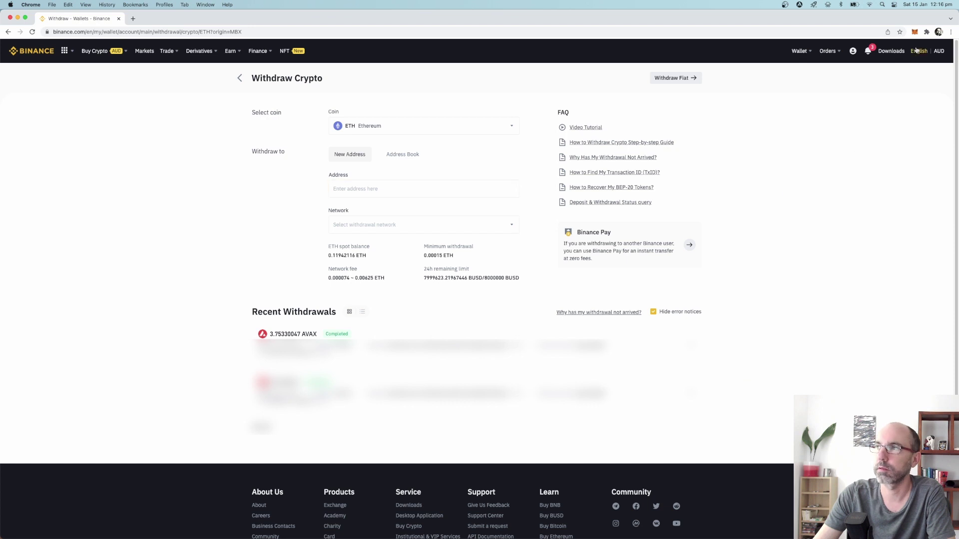
click(914, 31)
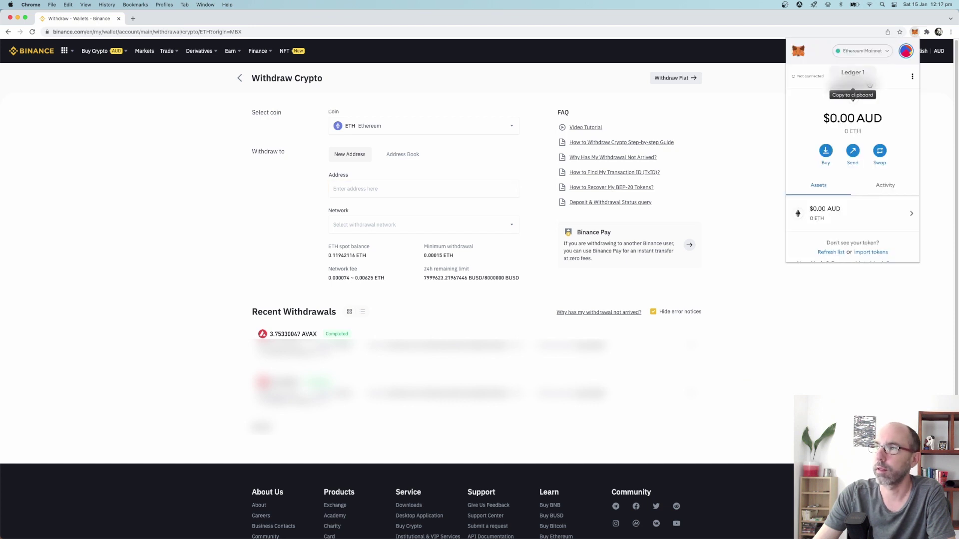
click(869, 85)
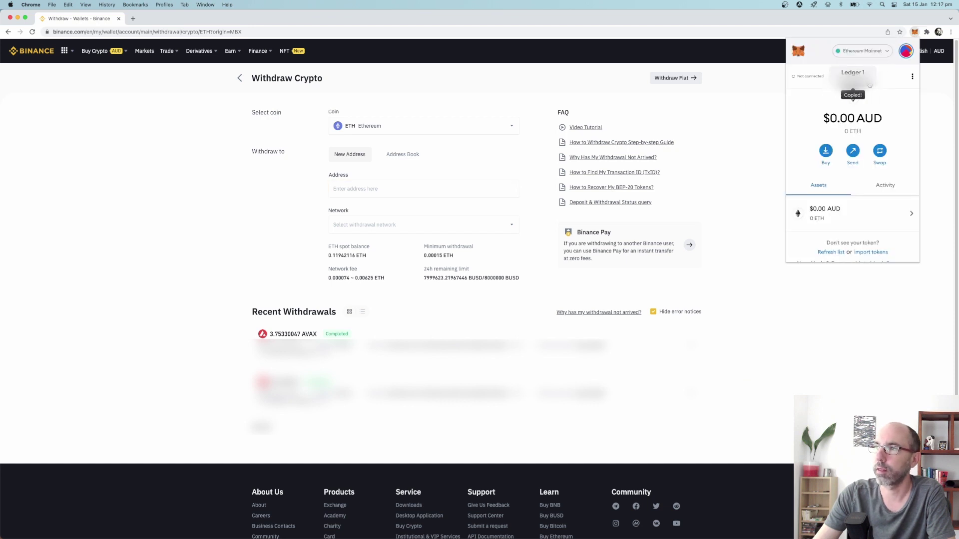
click(359, 189)
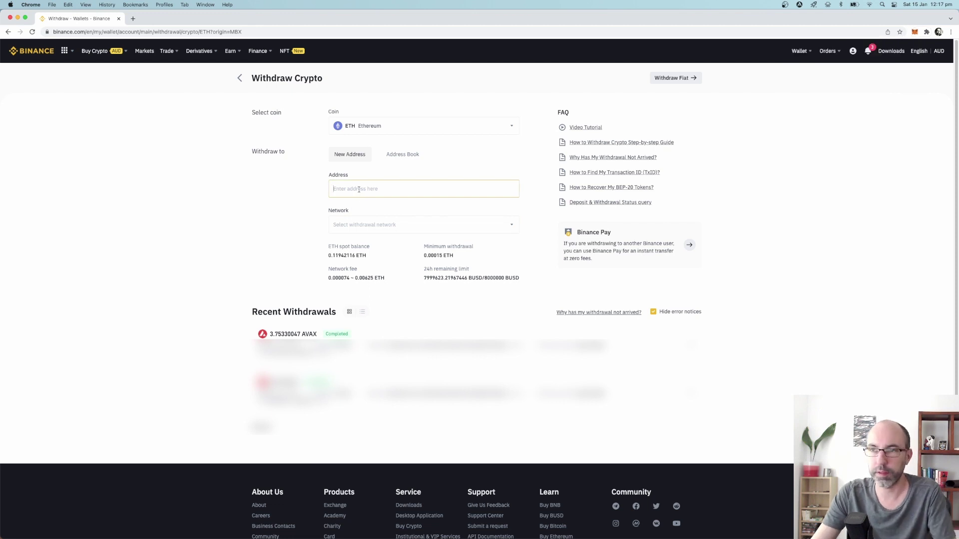
key(super+v)
Choose the ETH (ERC20) network and withdraw the MAX 0.11942116 ETH, with a 0.00625 ETH fee
scroll(460, 312, down, 2)
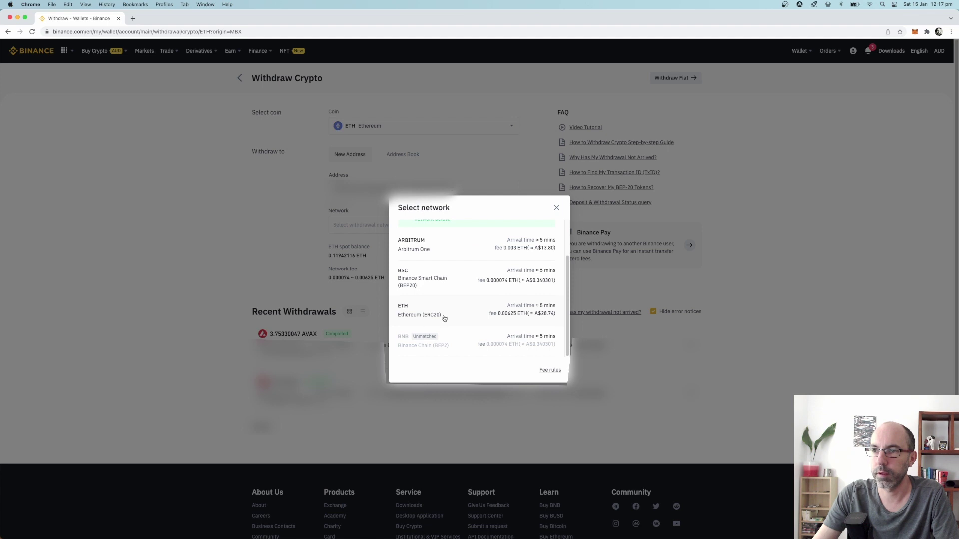
click(444, 318)
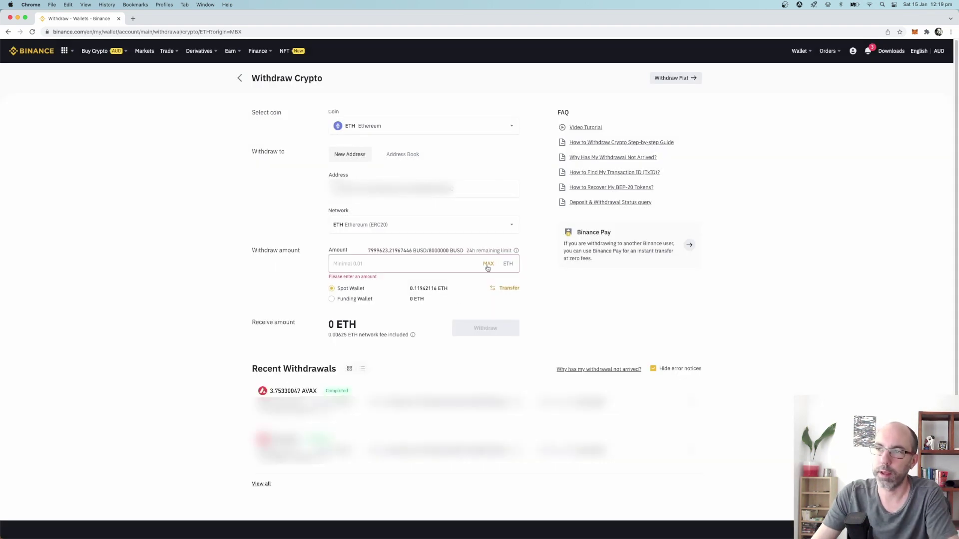
click(487, 264)
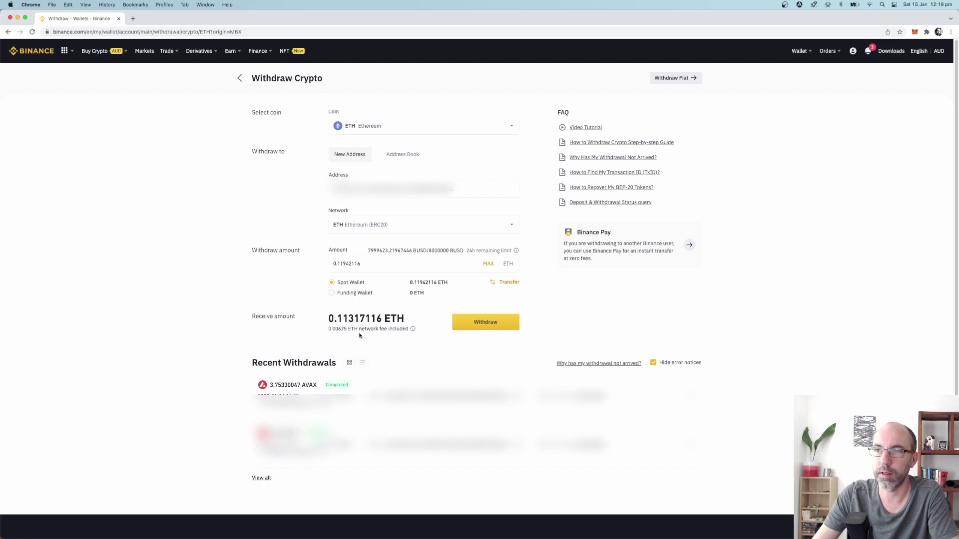
drag(328, 329, 345, 330)
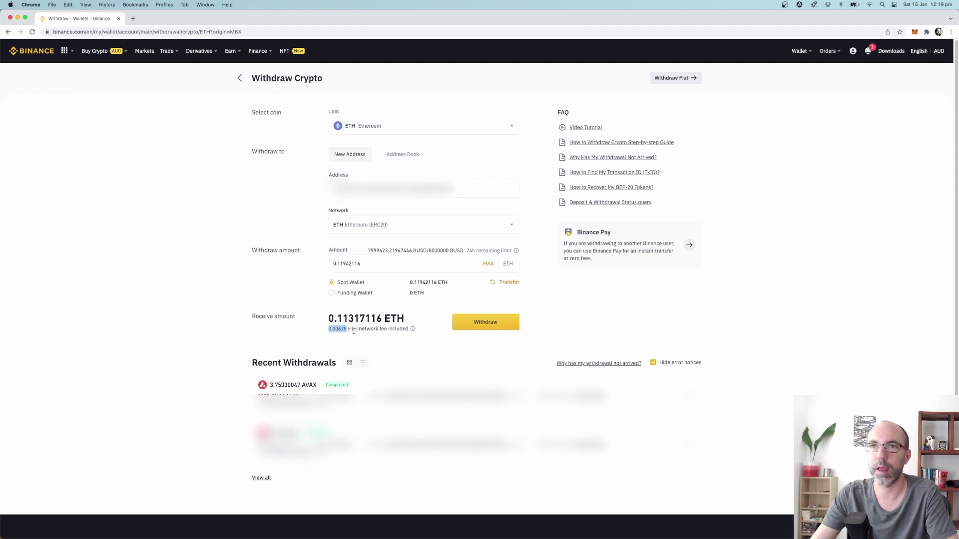
Submit the withdrawal, accept the risk warning, and confirm after checking the address in MetaMask
click(495, 327)
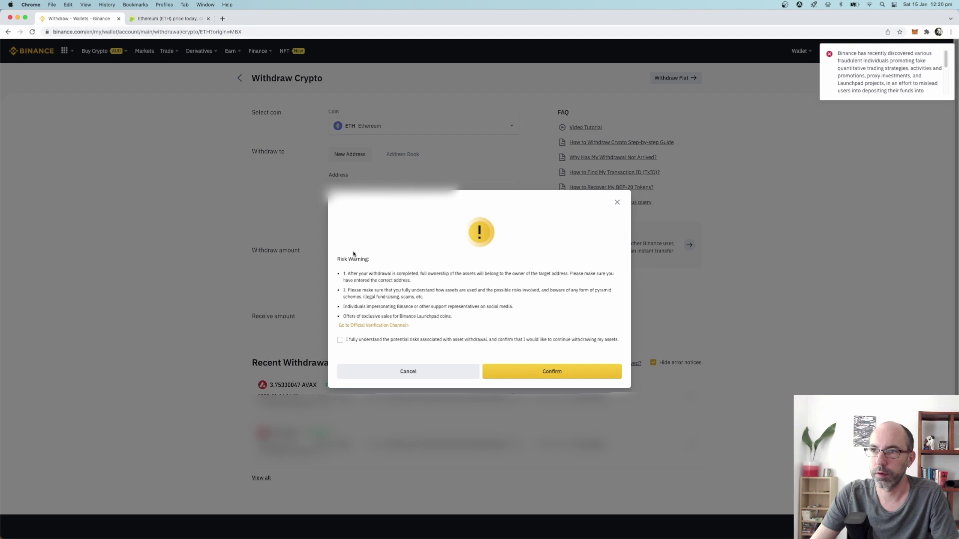
click(340, 341)
click(585, 370)
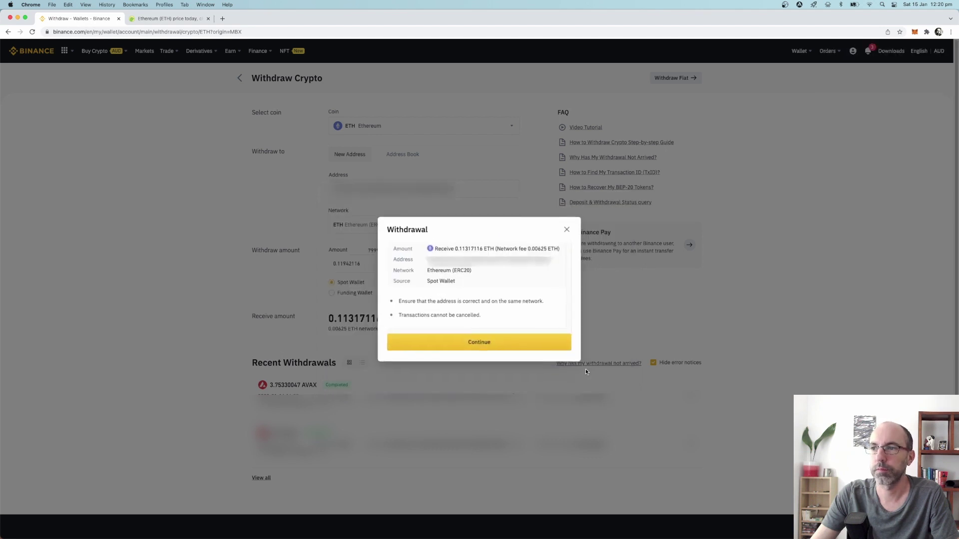
click(915, 32)
click(550, 293)
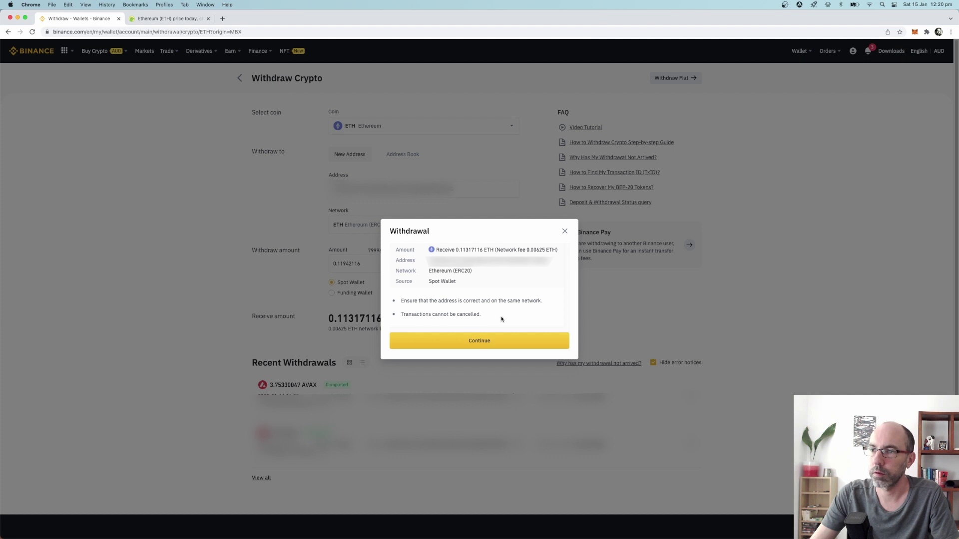
click(455, 339)
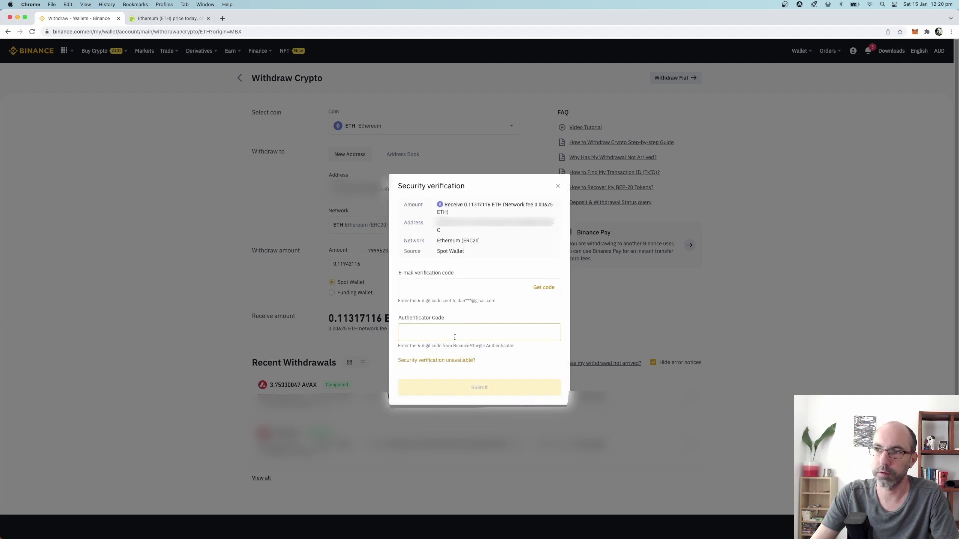
Pass security verification with the e-mail and authenticator codes and submit the request
click(544, 288)
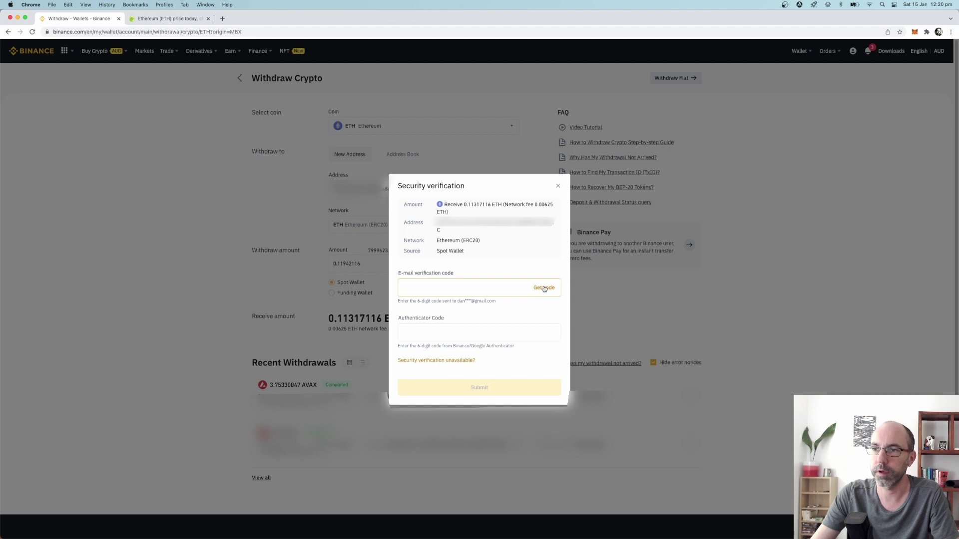
click(435, 330)
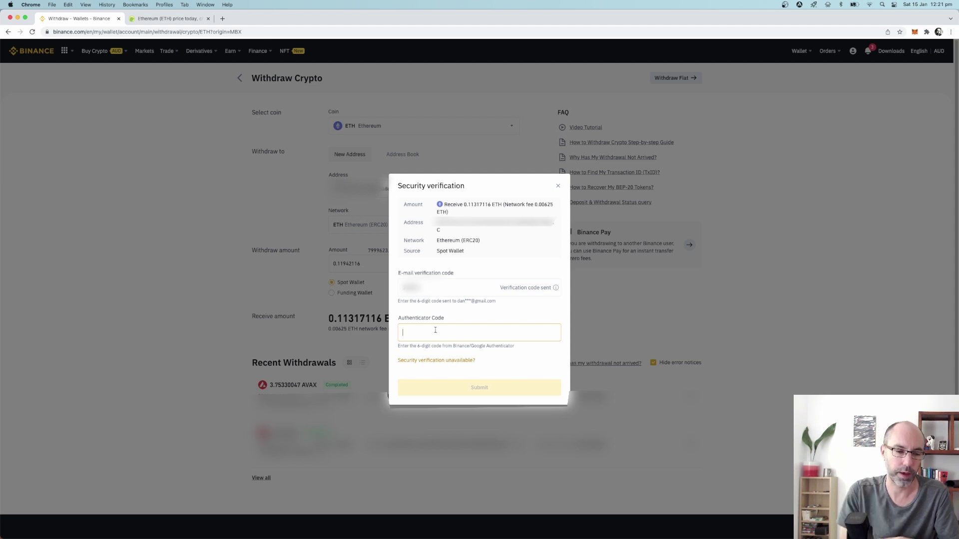
key(super+v)
click(432, 391)
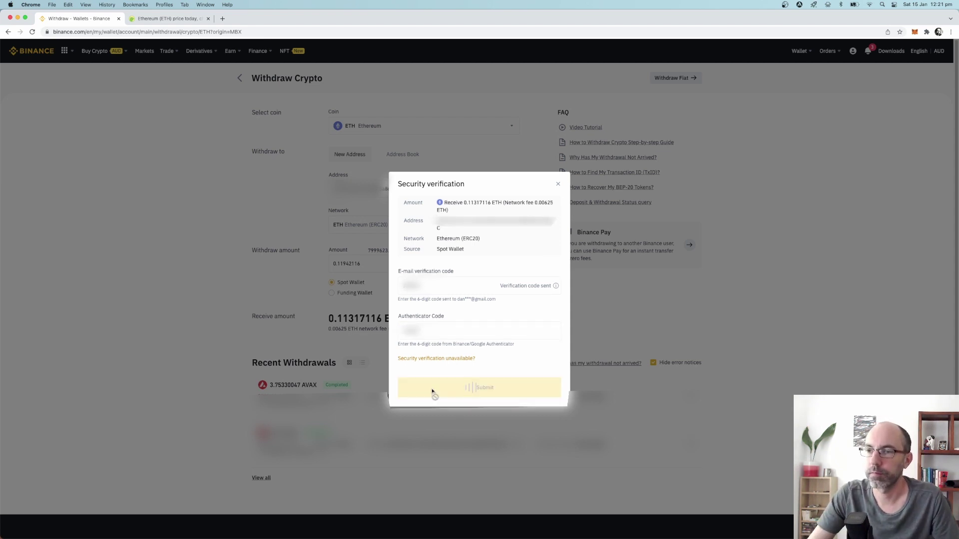
click(433, 369)
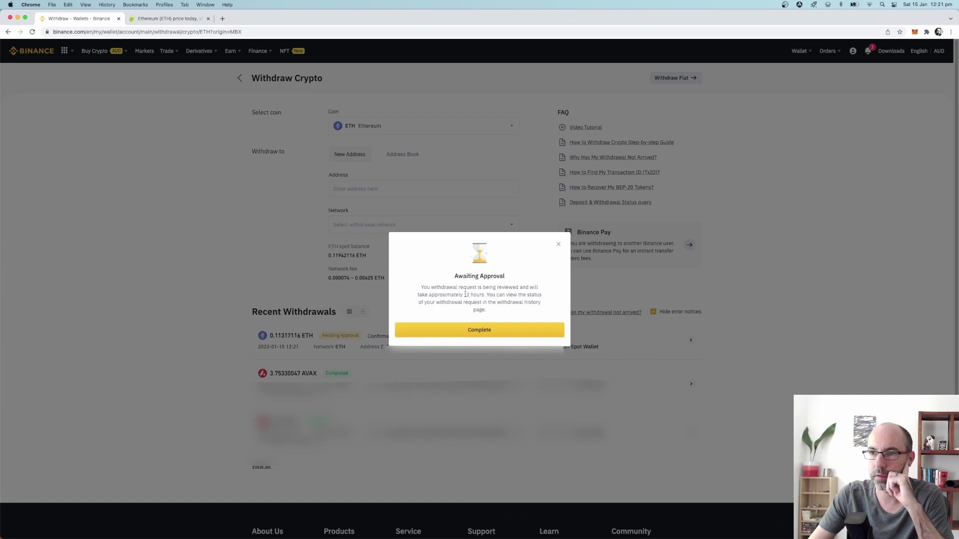
Dismiss the approval notice and confirm Ledger 1 in MetaMask holds 0.1132 ETH ($520.96 AUD)
click(462, 331)
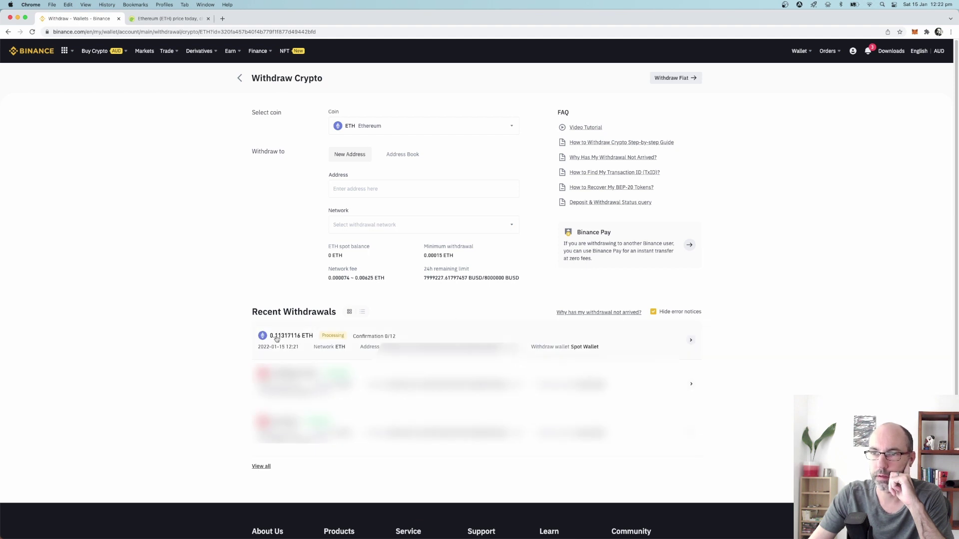
mouse_move(331, 338)
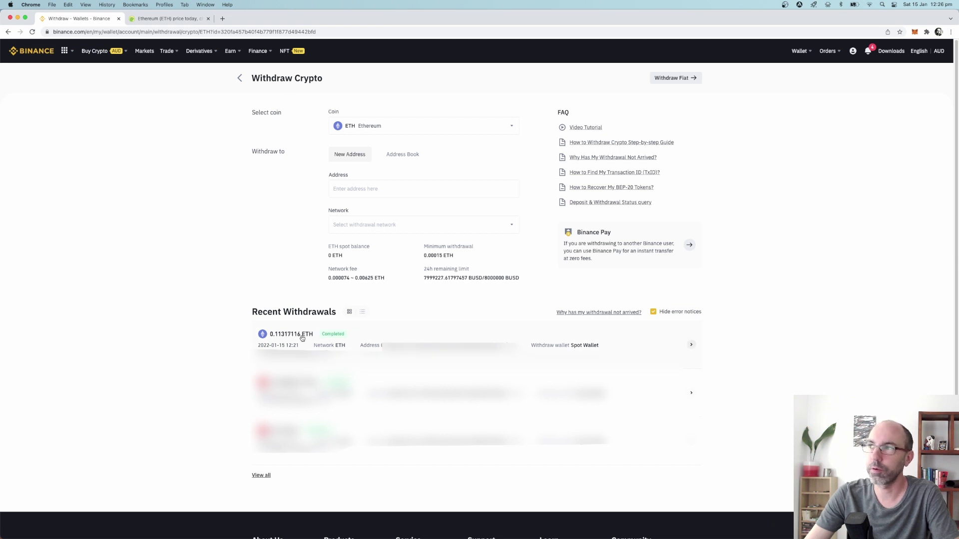
click(914, 32)
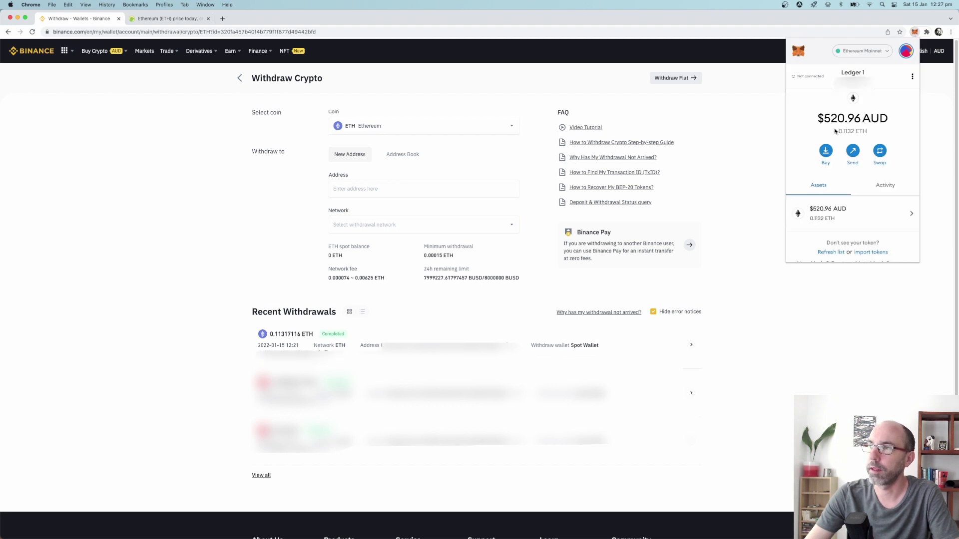
drag(826, 118, 857, 118)
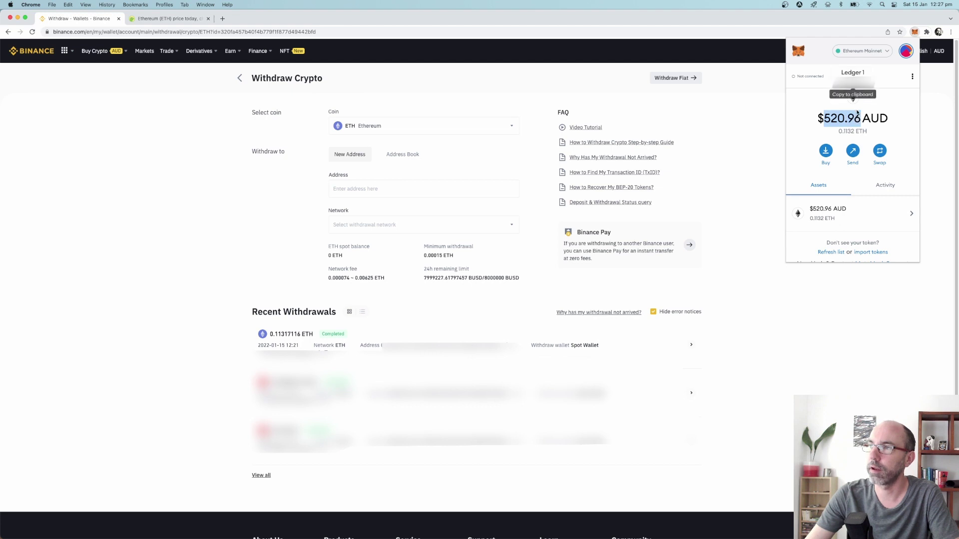
drag(830, 119, 859, 119)
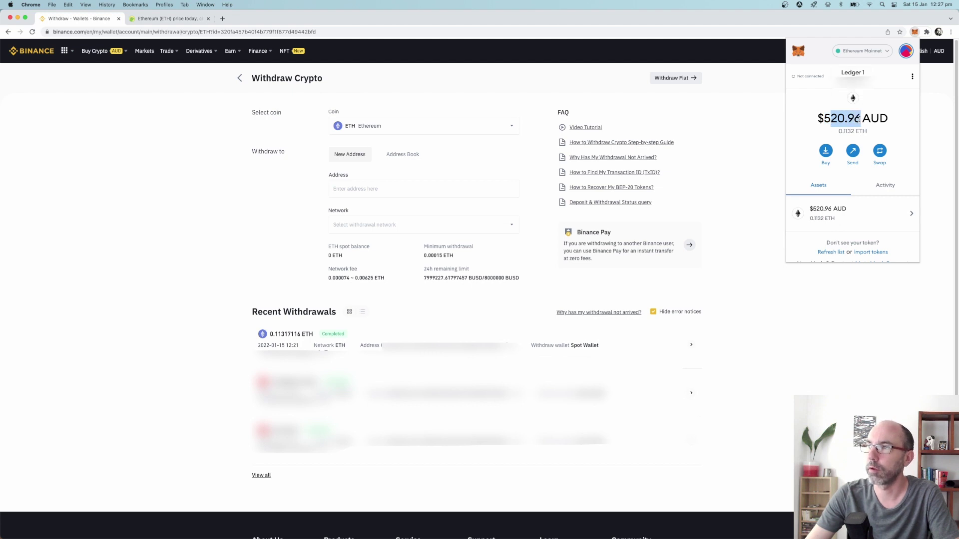
click(859, 119)
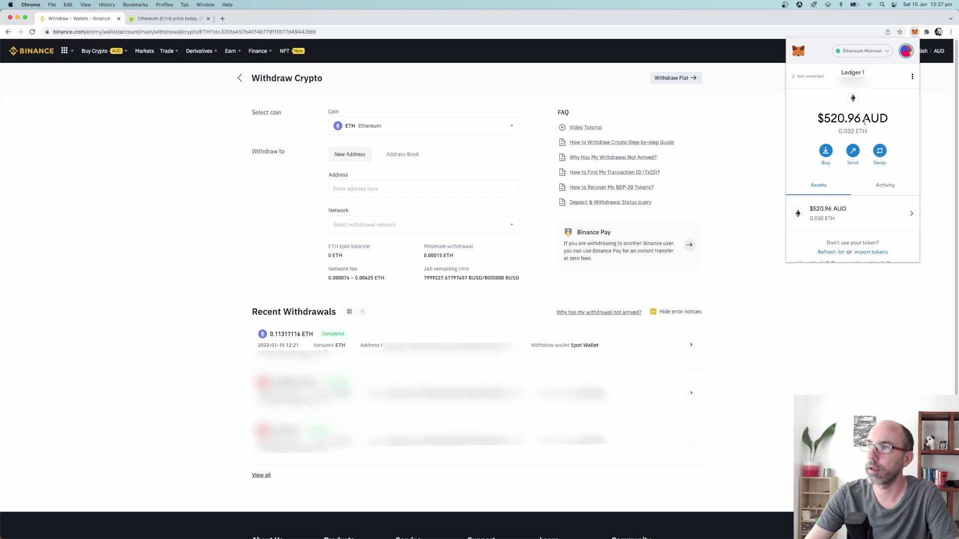